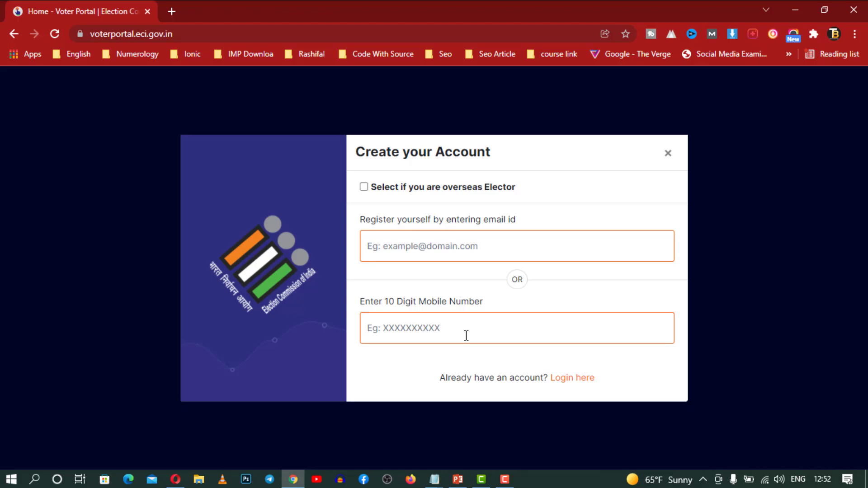
Close the sign-up dialog and log in with the registered mobile number, password and captcha answer
left_click(668, 153)
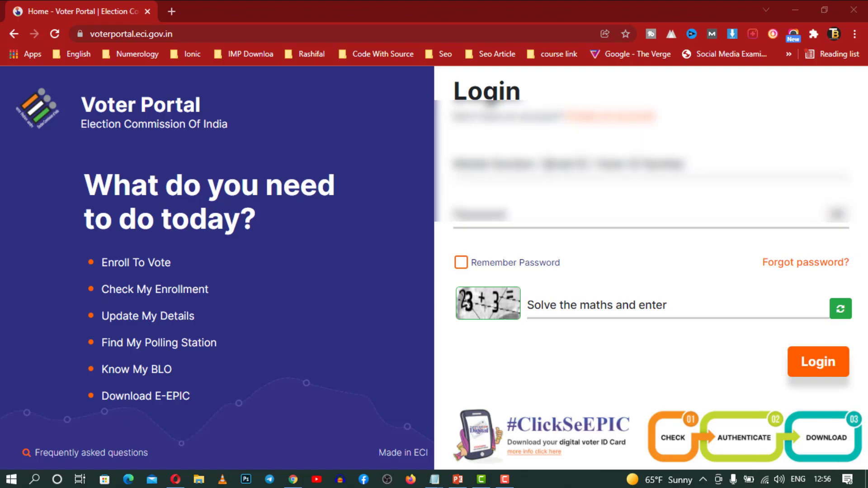
left_click(651, 164)
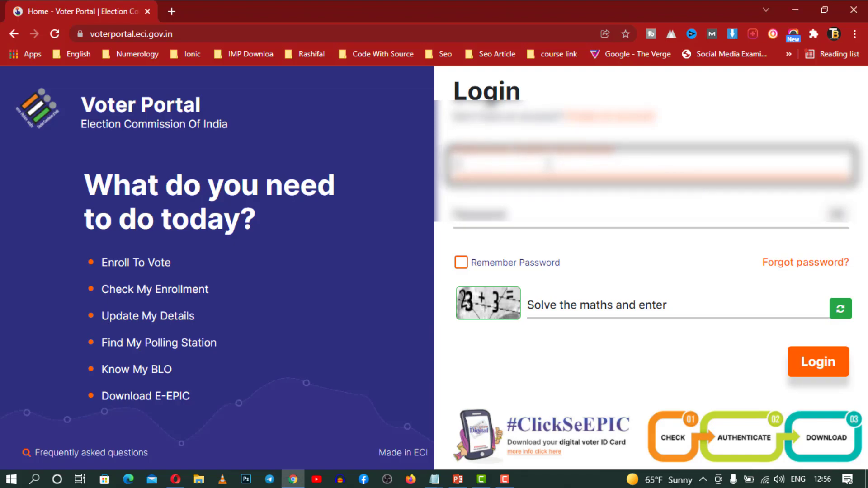
type("9876")
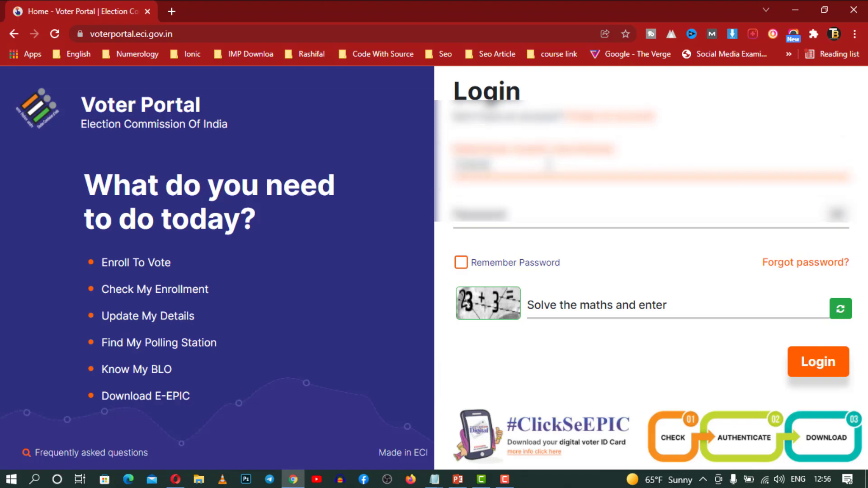
type("543210")
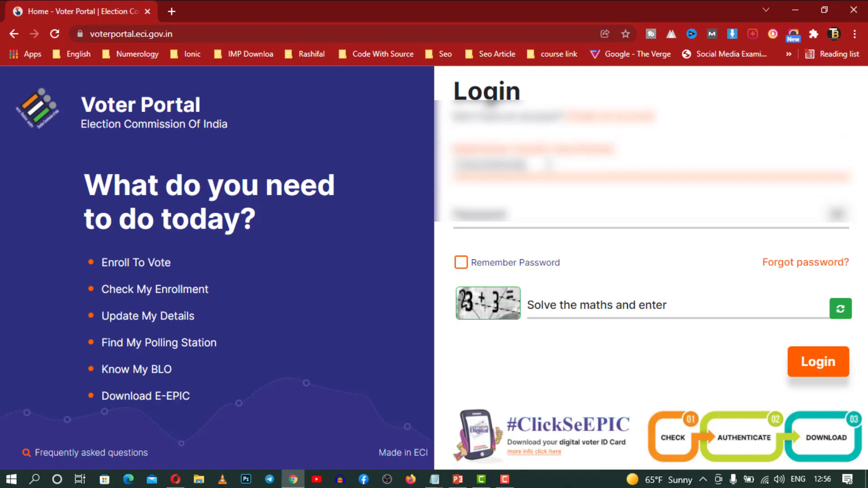
key("Tab")
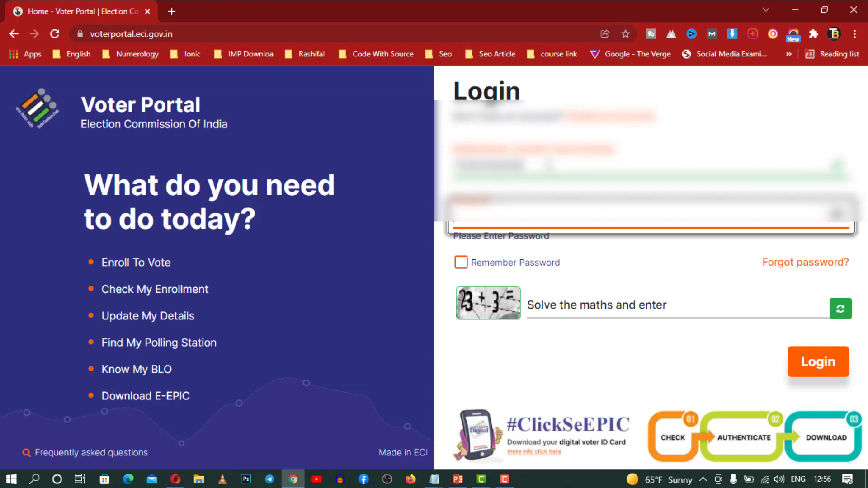
type("password")
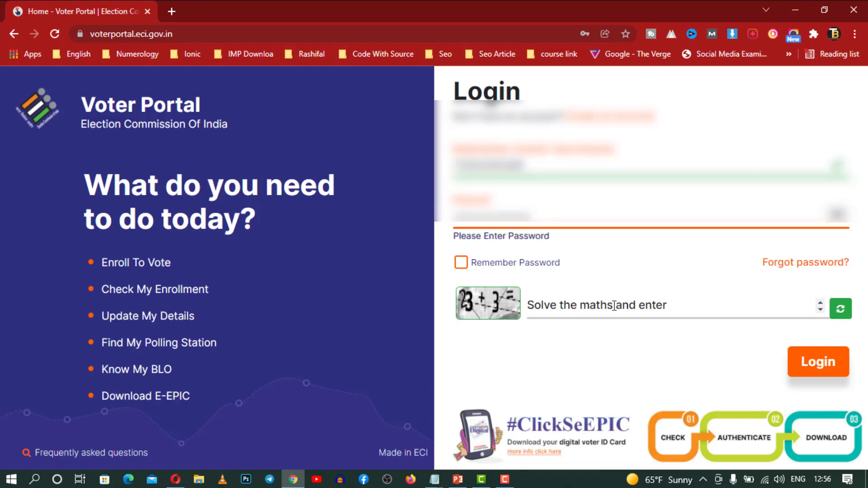
left_click(615, 306)
type("26")
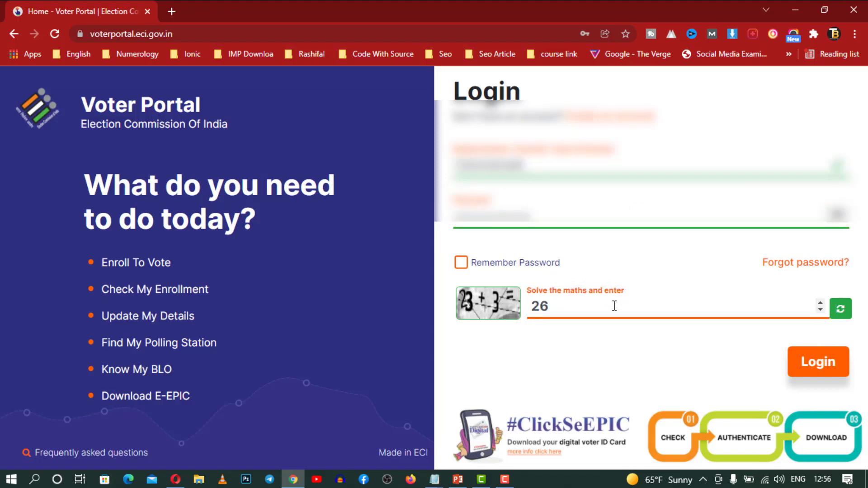
left_click(822, 359)
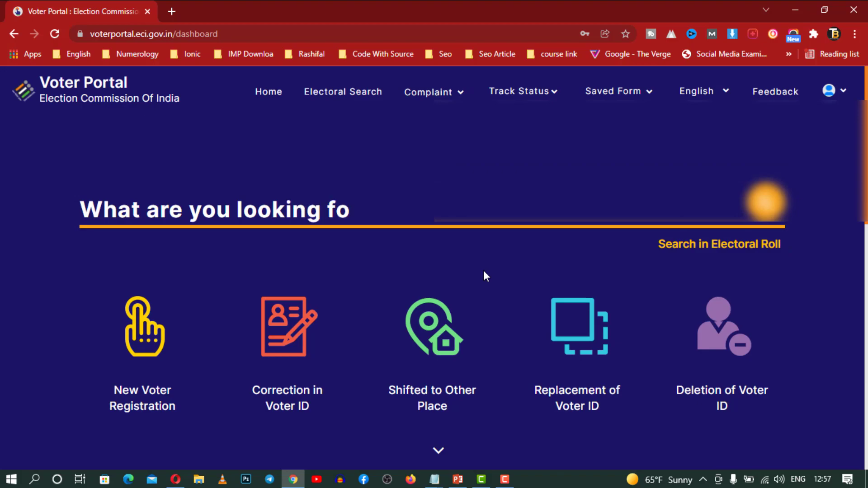
Start New Voter Registration as a fresh application, discarding the saved draft
scroll(850, 305, "down", 1)
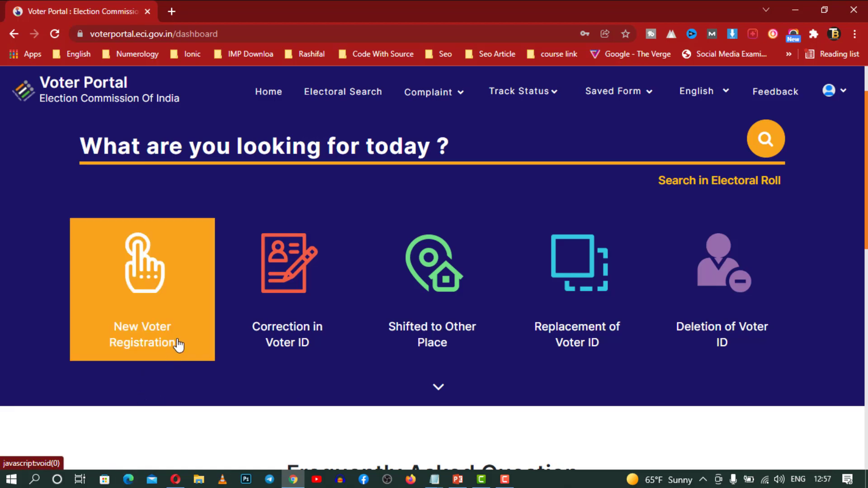
left_click(149, 346)
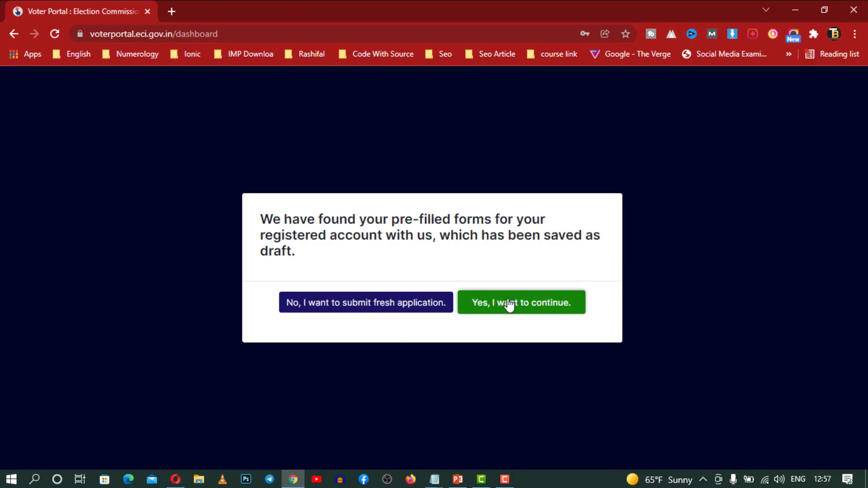
left_click(391, 304)
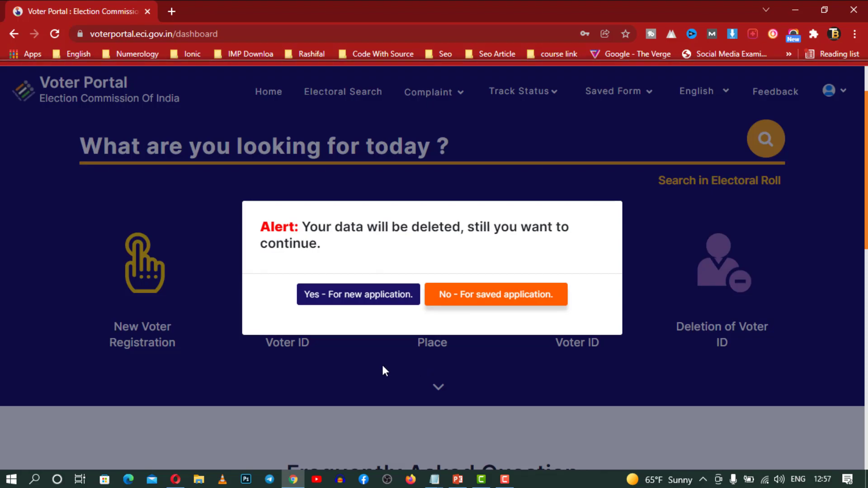
left_click(361, 304)
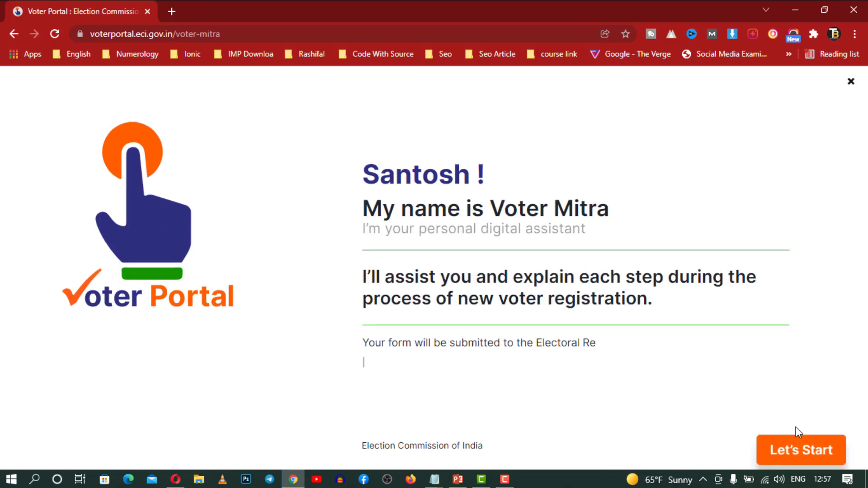
Begin the guided form, answering first-time applicant and Indian citizen residing in India
left_click(816, 456)
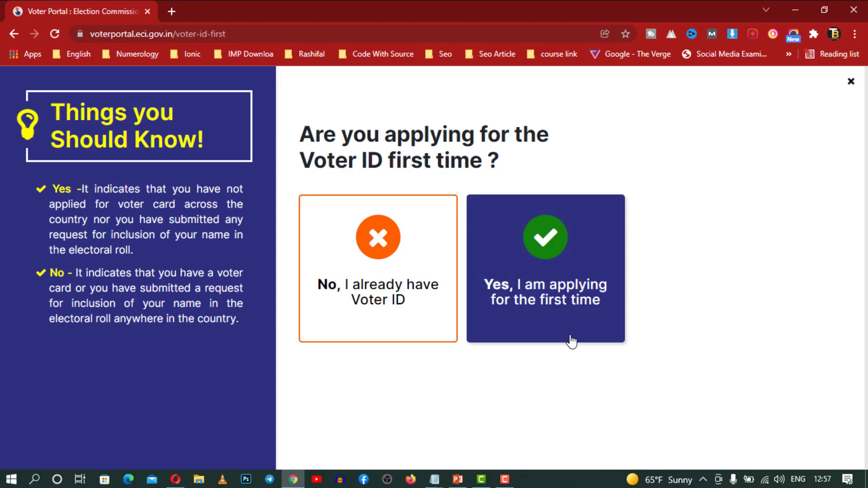
left_click(572, 318)
left_click(796, 457)
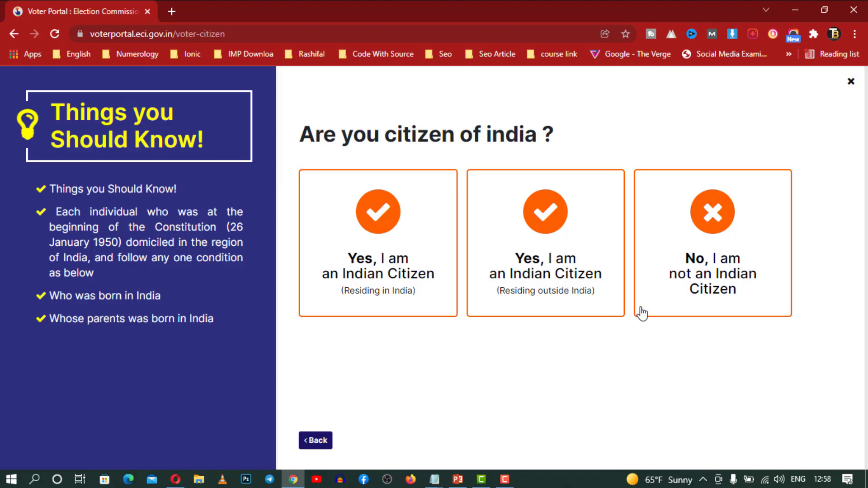
left_click(375, 272)
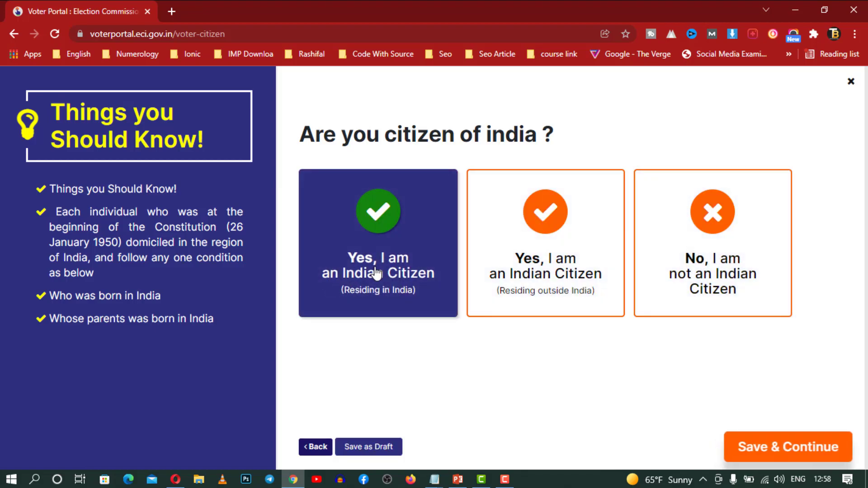
left_click(769, 447)
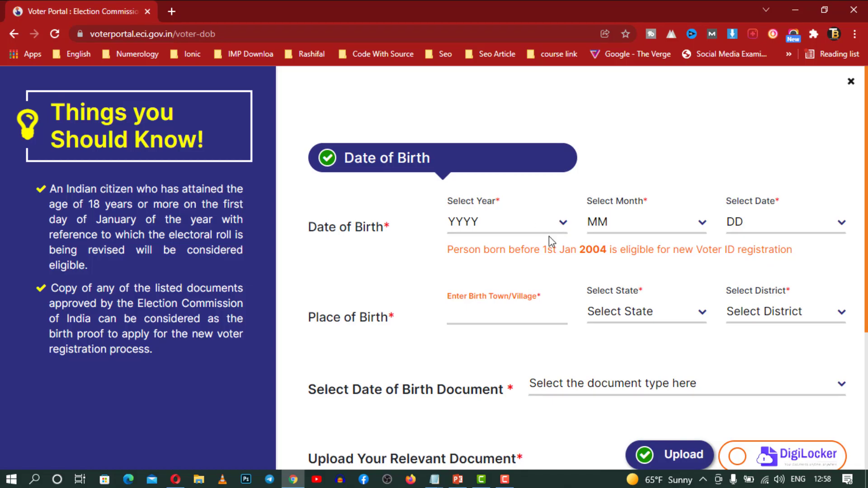
left_click(561, 226)
scroll(547, 289, "down", 5)
scroll(494, 414, "down", 3)
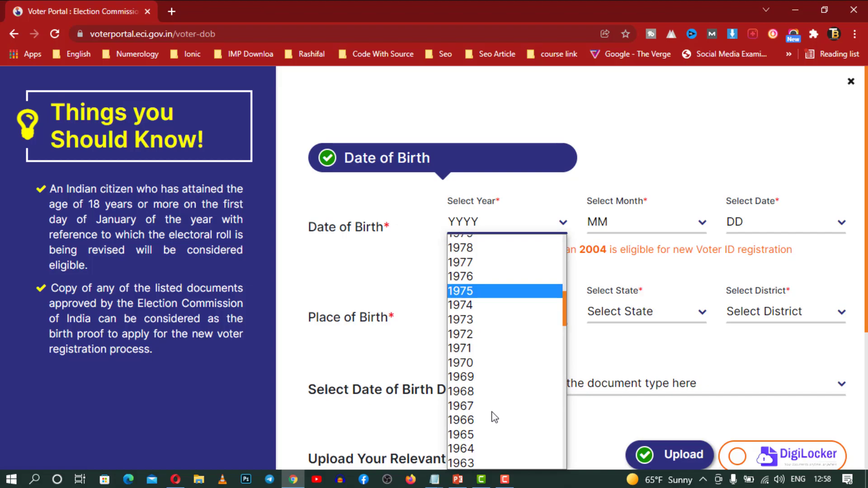
scroll(493, 414, "up", 3)
scroll(491, 413, "down", 8)
scroll(481, 379, "up", 11)
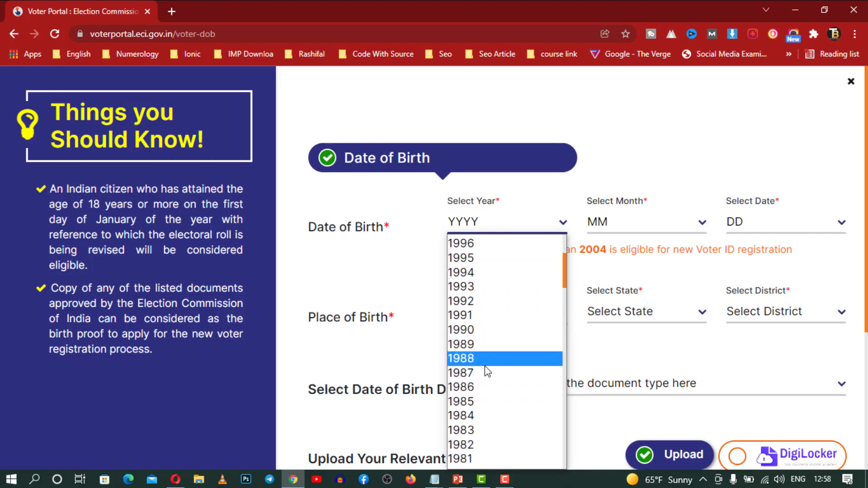
left_click(506, 402)
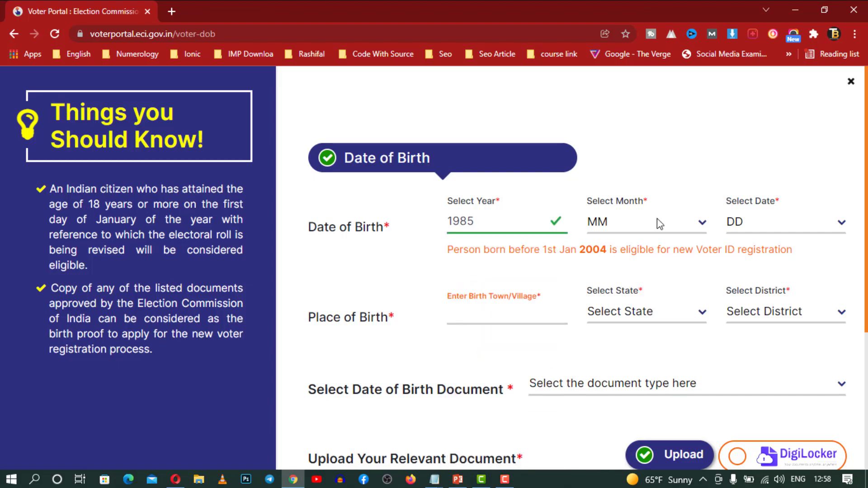
left_click(657, 220)
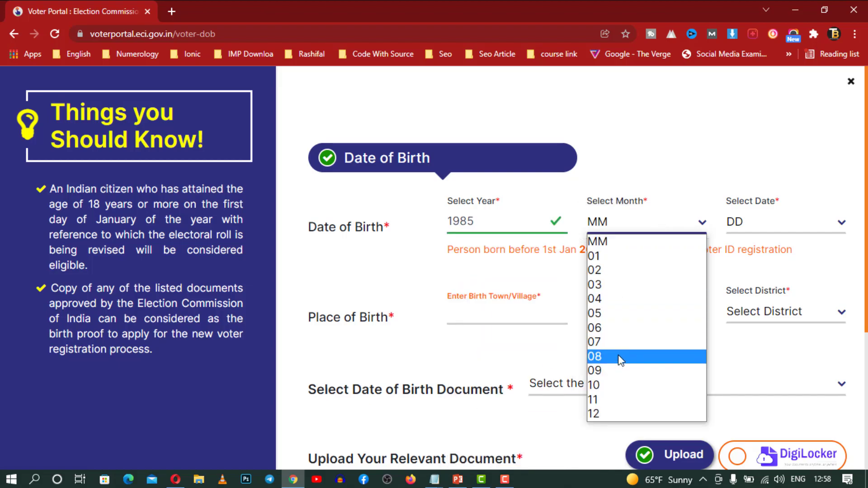
left_click(620, 342)
left_click(766, 222)
scroll(769, 312, "down", 5)
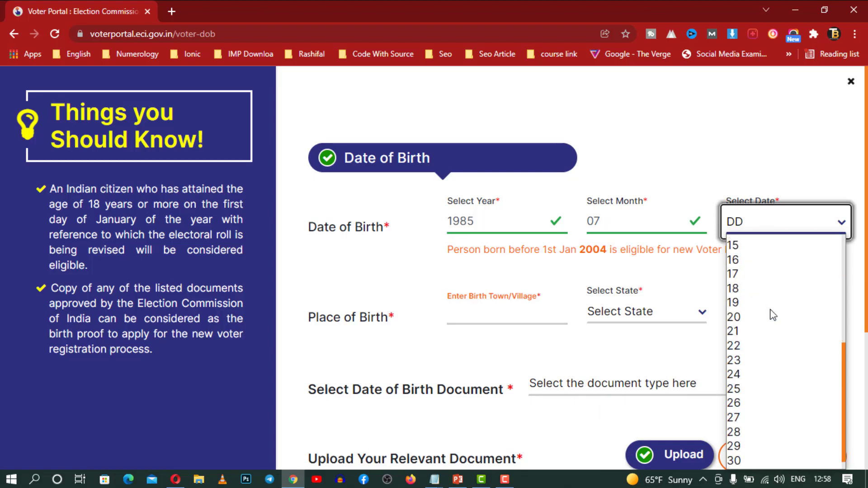
left_click(769, 425)
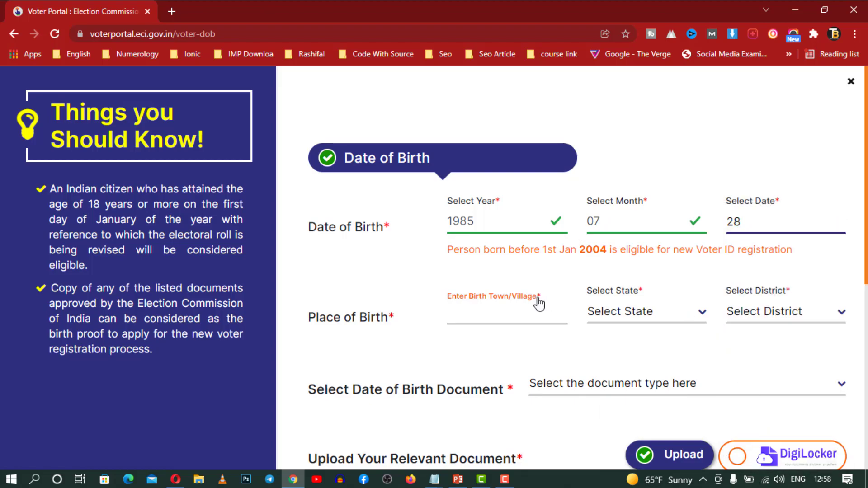
Enter birthplace Moradabad, state Uttar Pradesh, district Moradabad
left_click(502, 312)
type("Moradabad")
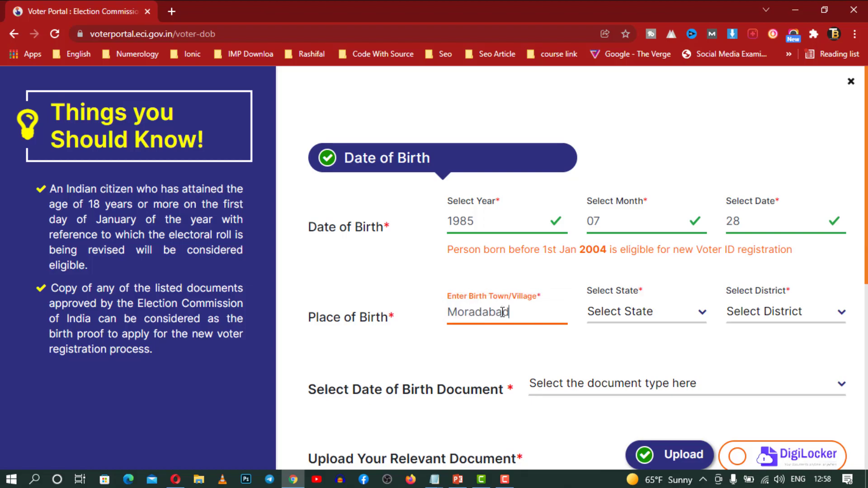
key("Tab")
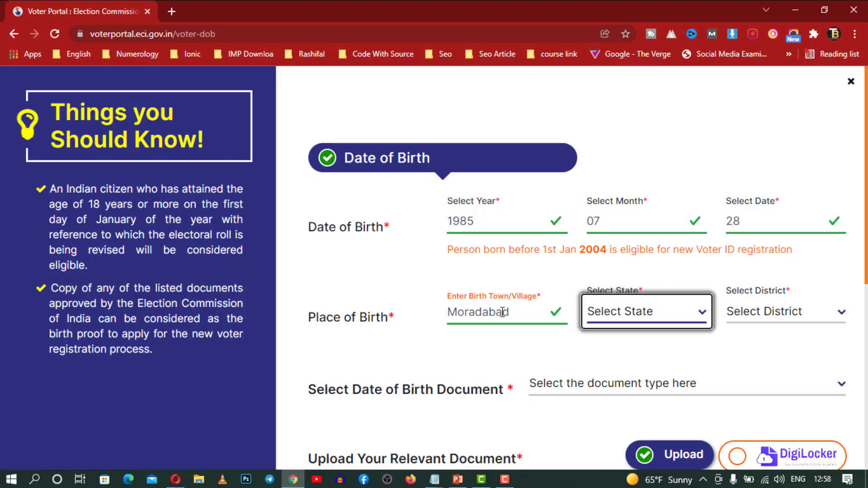
key("u")
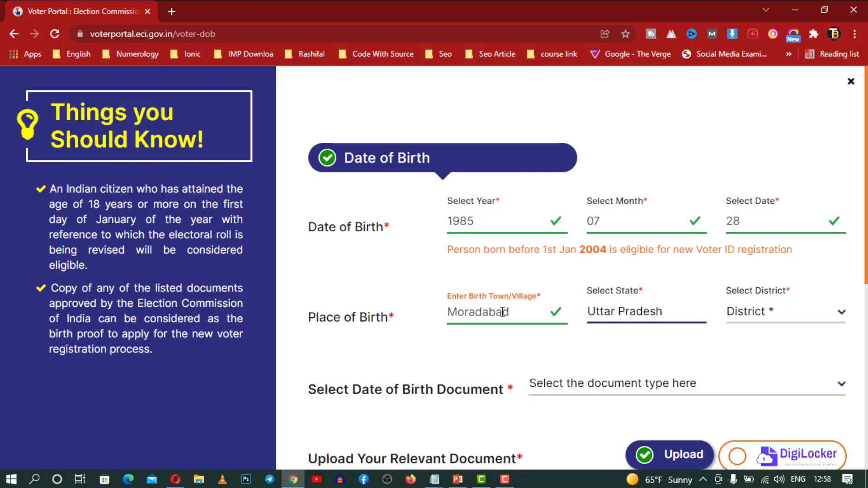
key("Tab")
key("m")
key("o")
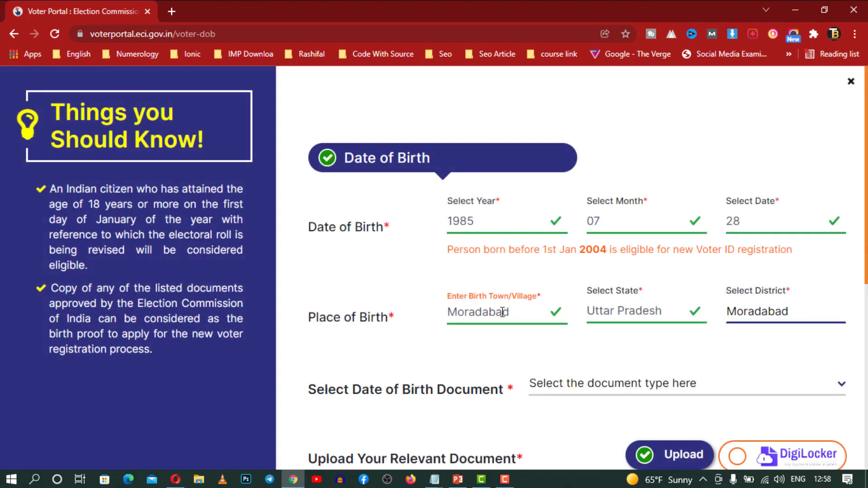
scroll(597, 312, "down", 3)
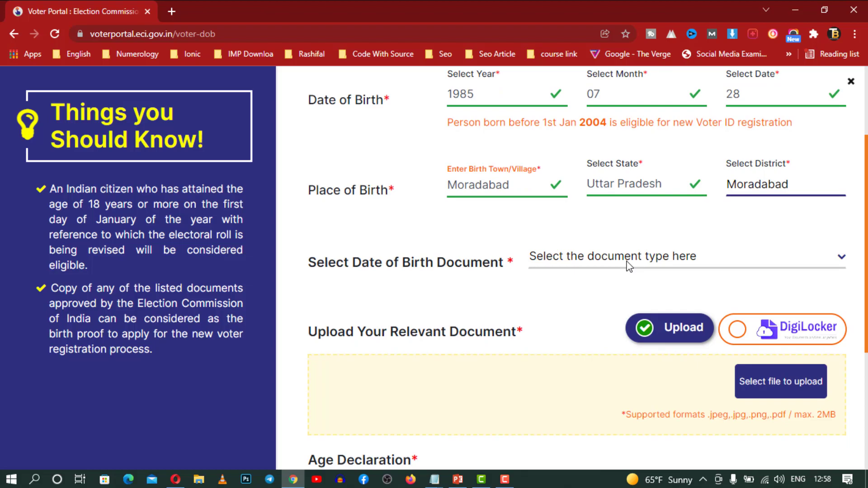
Choose PAN Card as the birth proof document with direct file upload
left_click(649, 262)
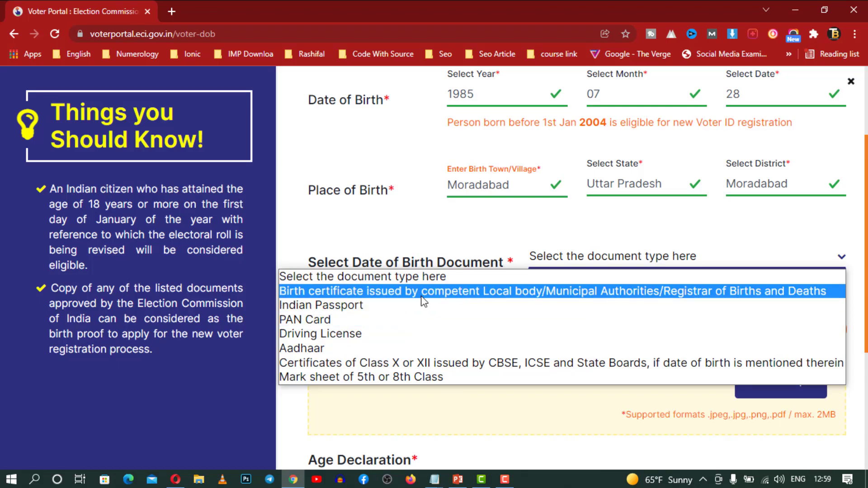
left_click(364, 321)
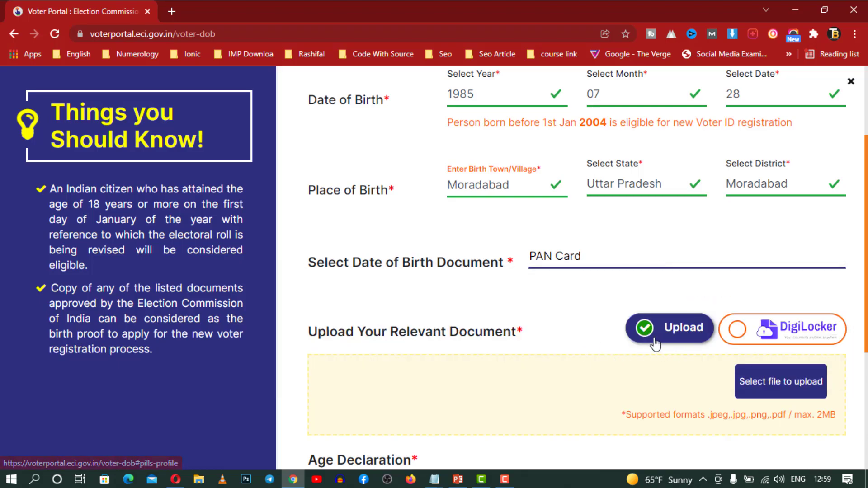
left_click(668, 338)
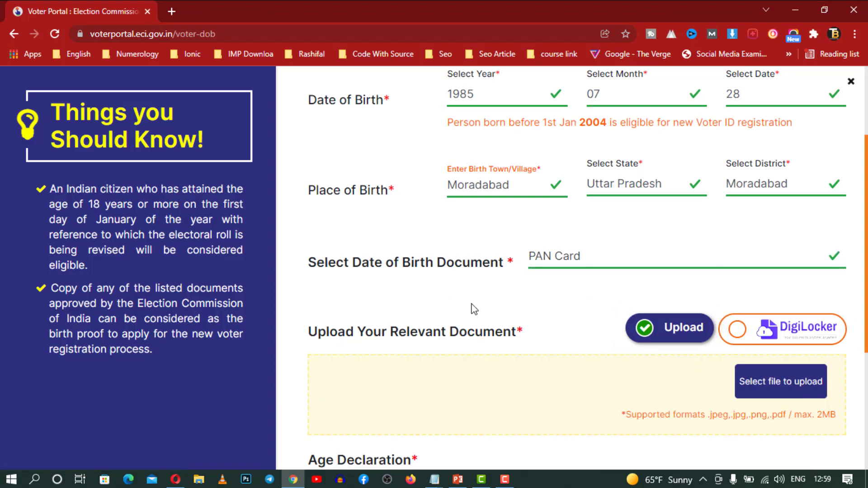
scroll(662, 336, "down", 3)
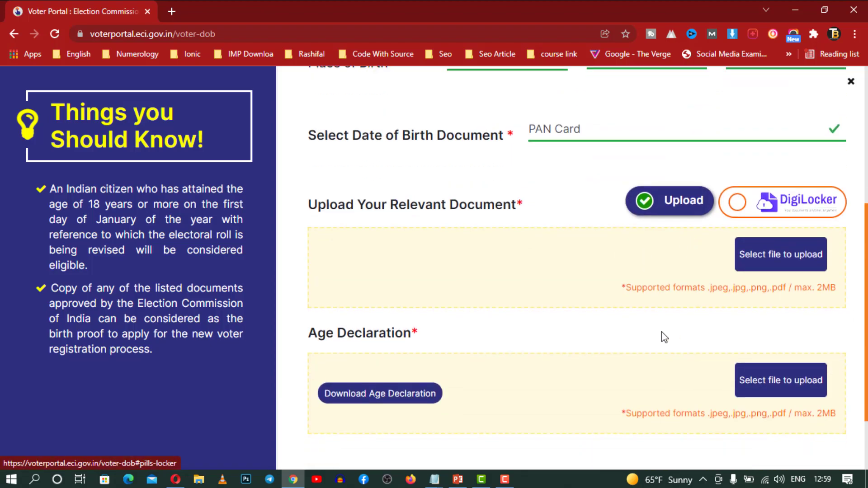
scroll(583, 316, "up", 2)
scroll(583, 316, "down", 3)
scroll(628, 298, "up", 3)
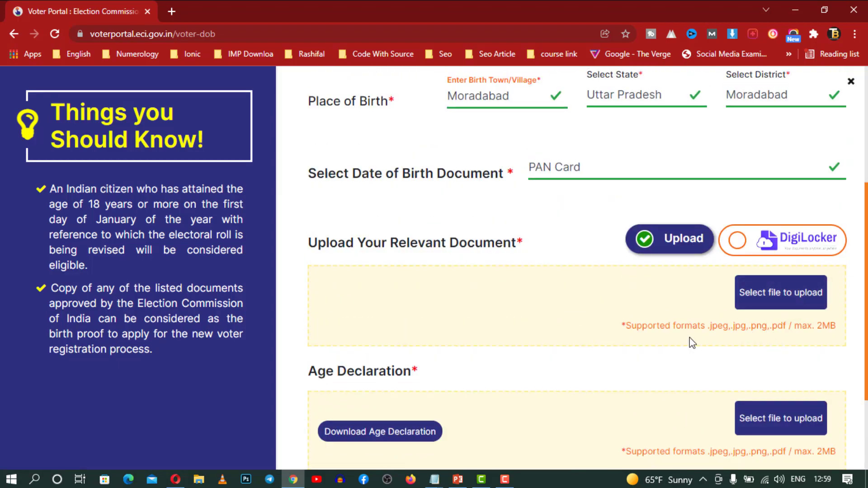
scroll(742, 385, "down", 3)
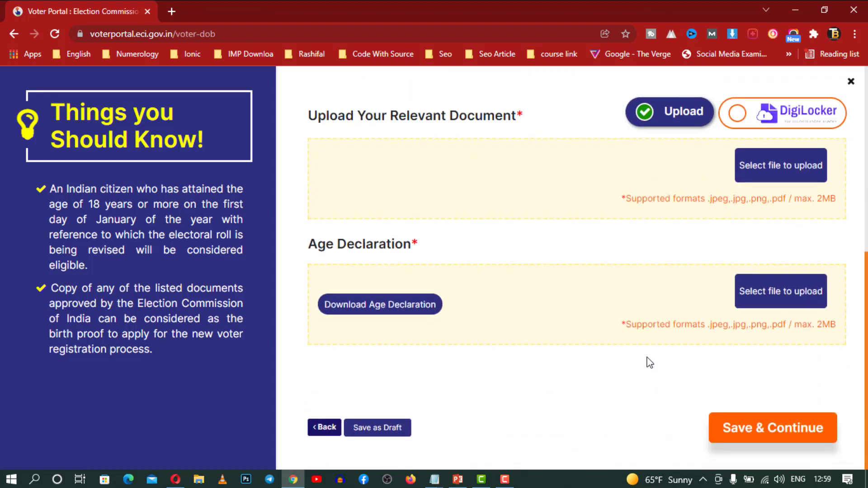
scroll(657, 354, "up", 3)
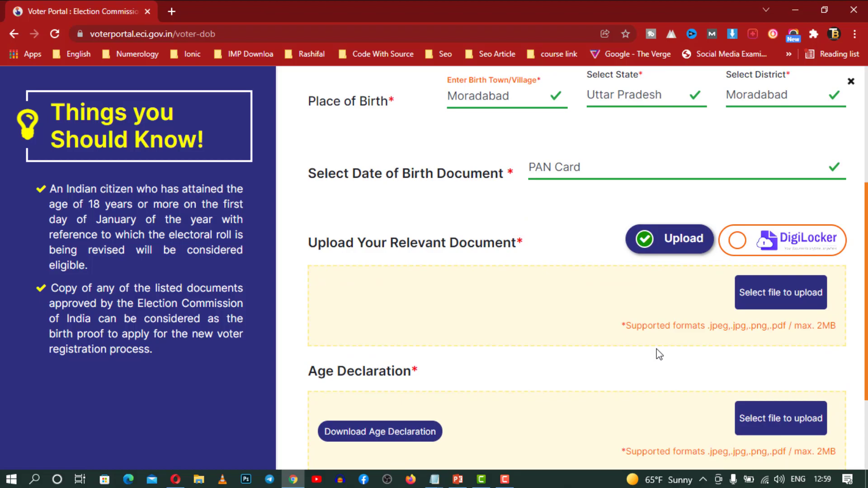
scroll(620, 386, "down", 3)
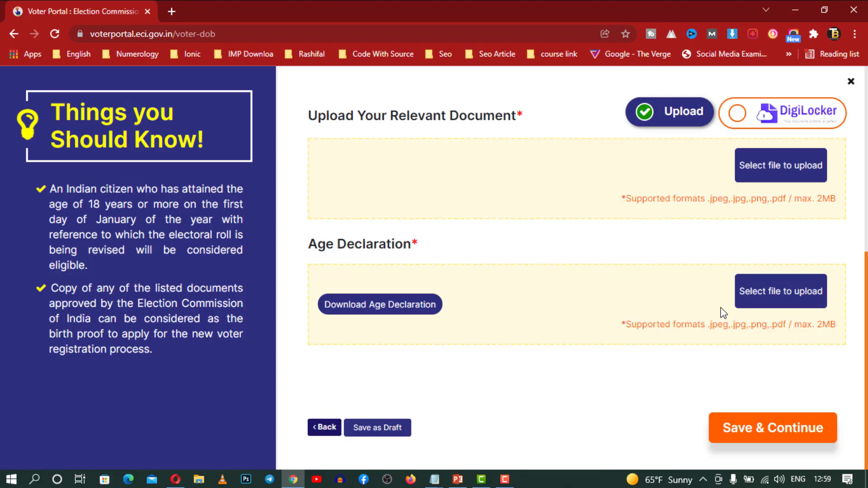
scroll(722, 312, "up", 4)
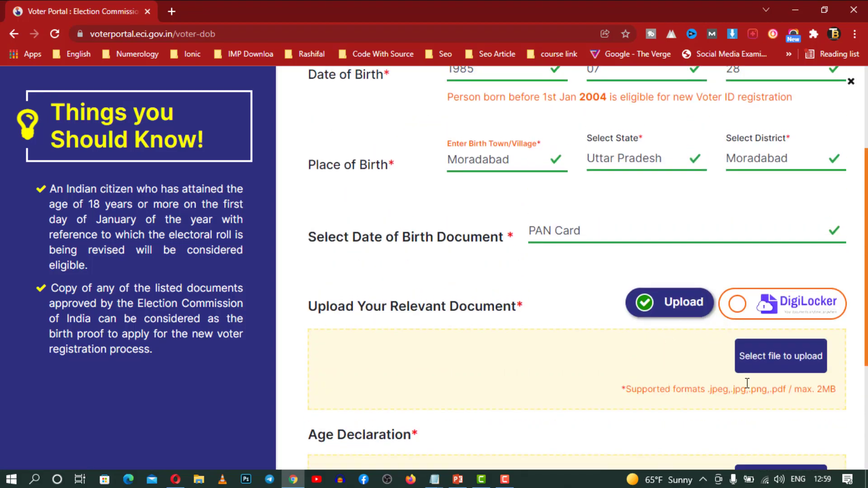
scroll(556, 374, "down", 4)
scroll(565, 362, "up", 4)
Switch the date-of-birth document to Aadhaar and back to PAN Card, then begin its upload
left_click(692, 246)
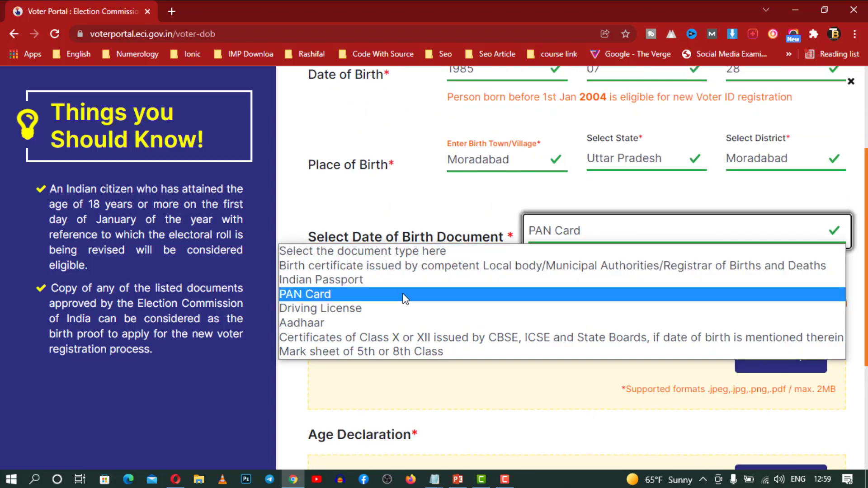
left_click(388, 321)
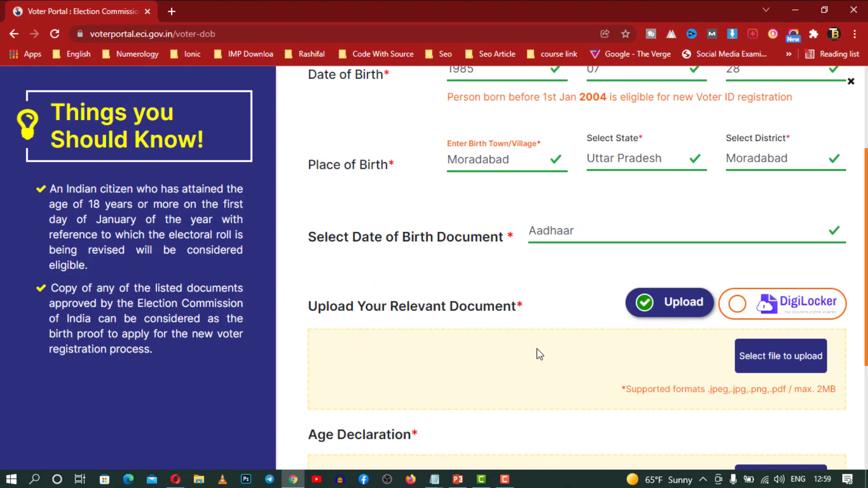
scroll(541, 352, "down", 3)
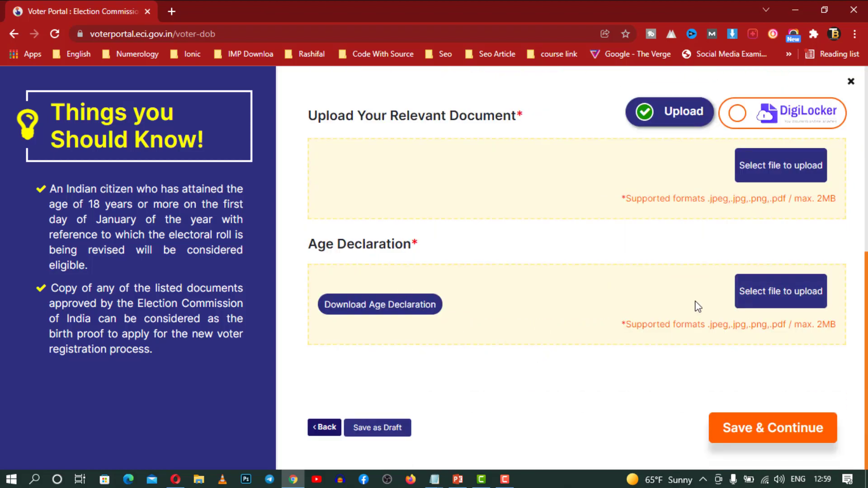
scroll(696, 305, "up", 1)
scroll(695, 301, "up", 3)
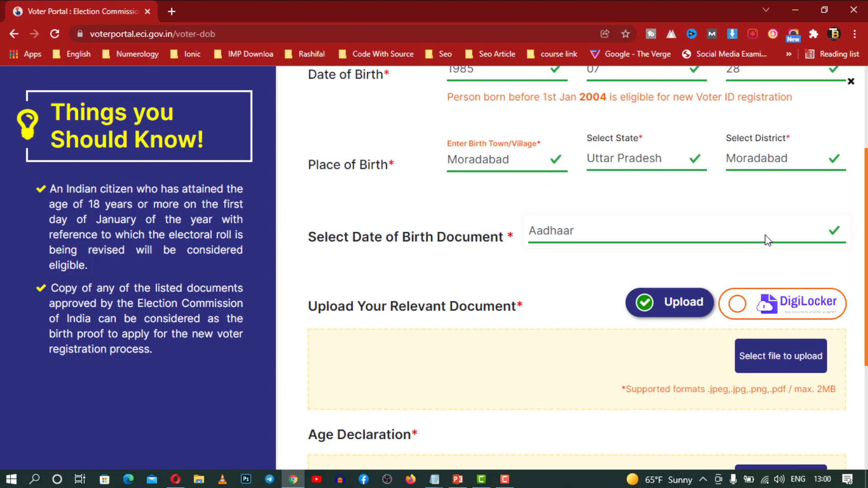
left_click(532, 242)
left_click(464, 295)
scroll(443, 312, "down", 4)
left_click(790, 173)
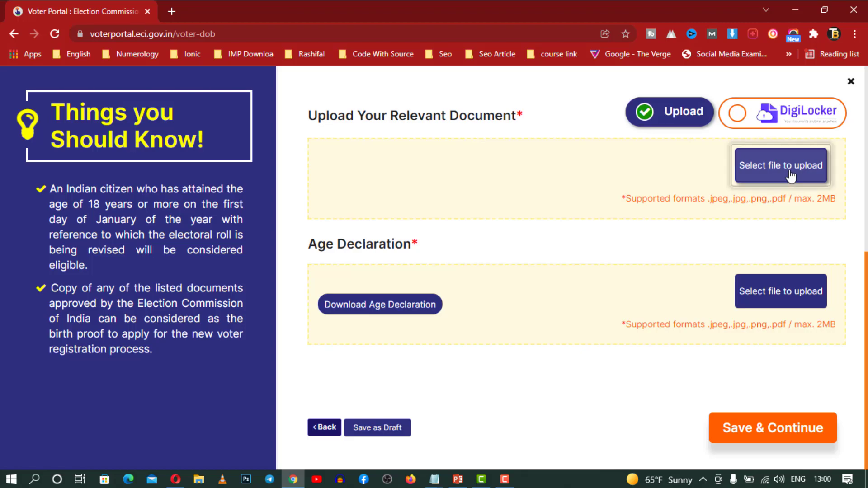
Upload photo_2021-12-16_12-50-26.jpg (77KB) as the PAN card proof and scroll to Age Declaration
double_click(145, 130)
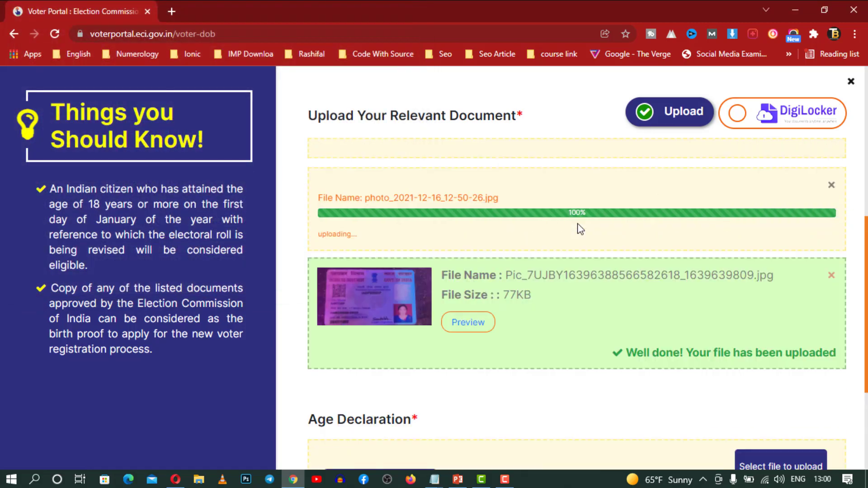
scroll(581, 229, "down", 2)
scroll(580, 229, "down", 1)
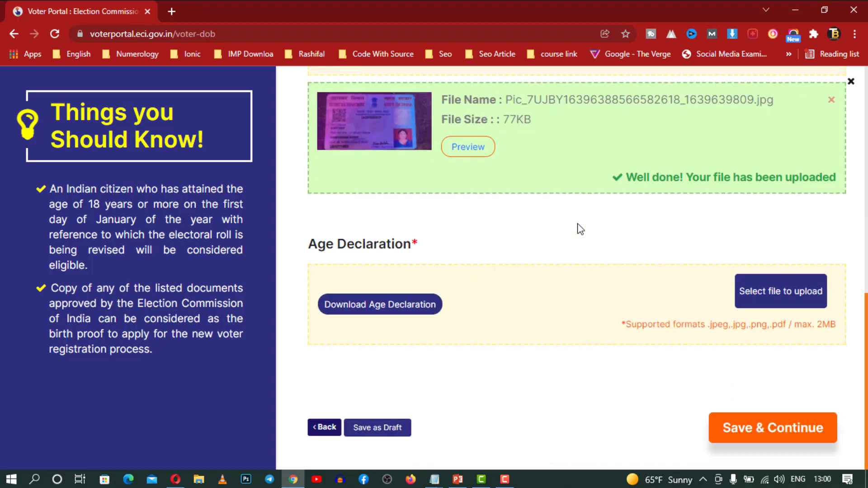
Open and read AgeDeclaration-21-plus.pdf, then return to the Voter Portal tab
left_click(406, 307)
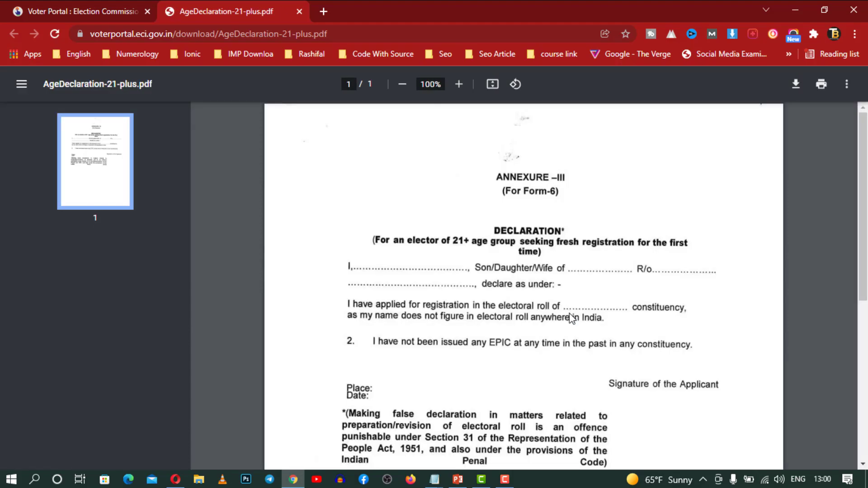
scroll(576, 321, "down", 5)
scroll(577, 321, "up", 5)
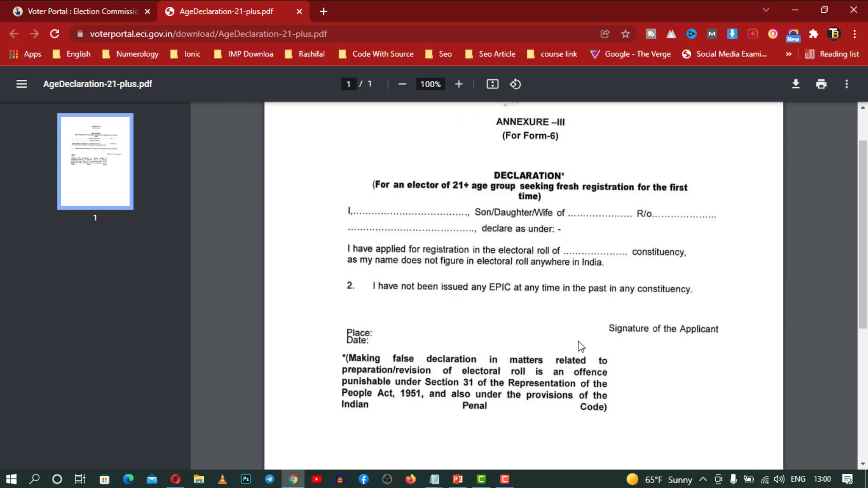
scroll(581, 347, "down", 5)
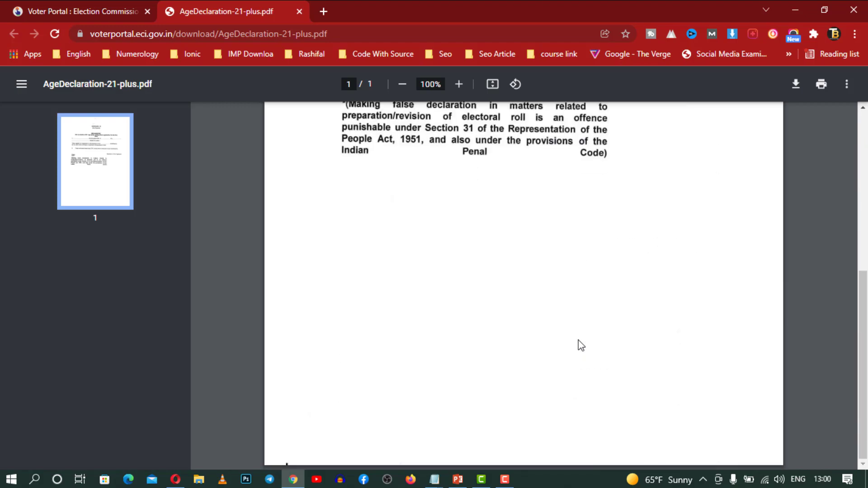
scroll(581, 346, "up", 4)
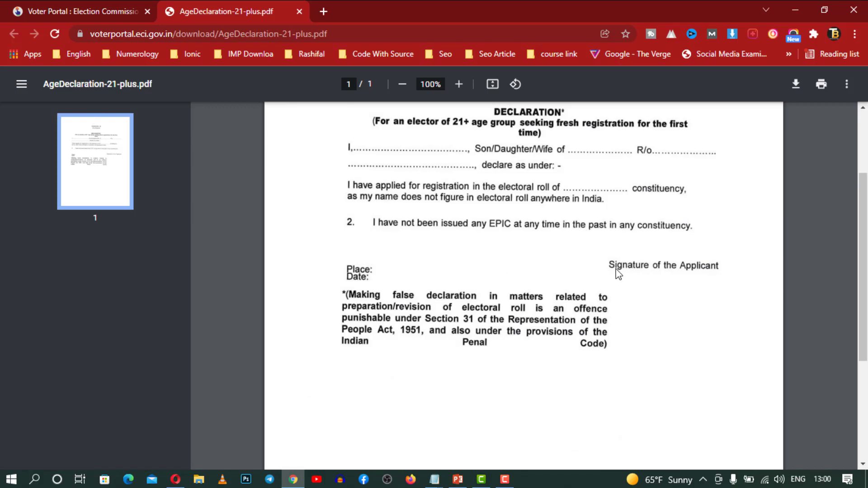
scroll(618, 273, "down", 3)
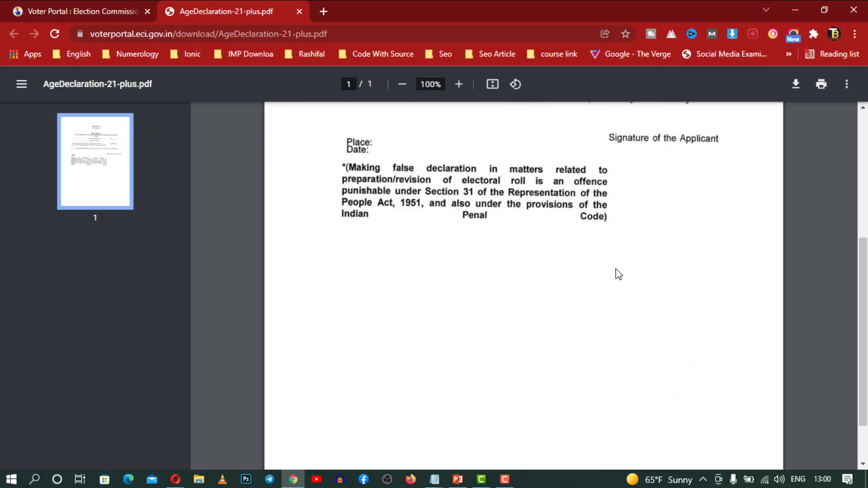
left_click(75, 8)
Upload photo_2021-12-16_12-50-26.jpg as the age declaration proof and save the step
left_click(386, 428)
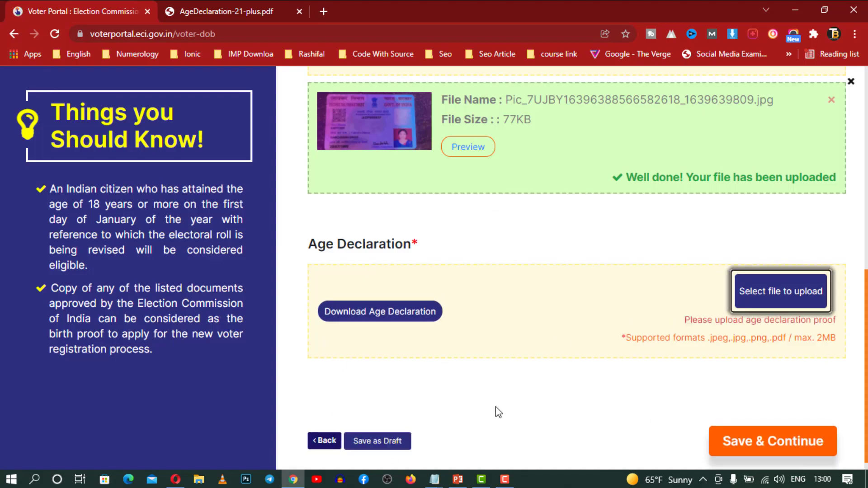
left_click(783, 442)
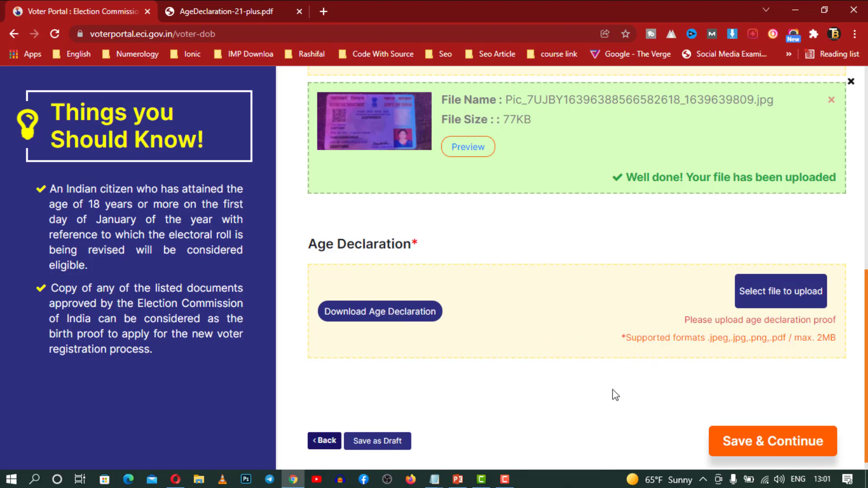
left_click(789, 299)
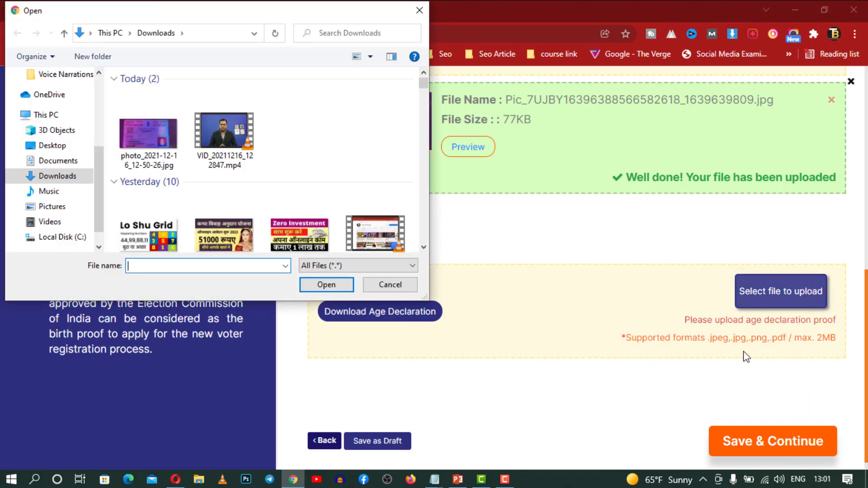
left_click(146, 152)
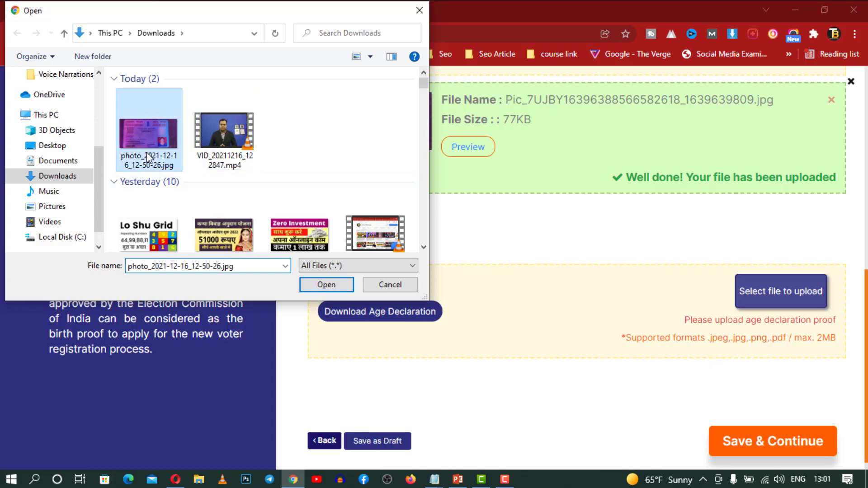
left_click(325, 285)
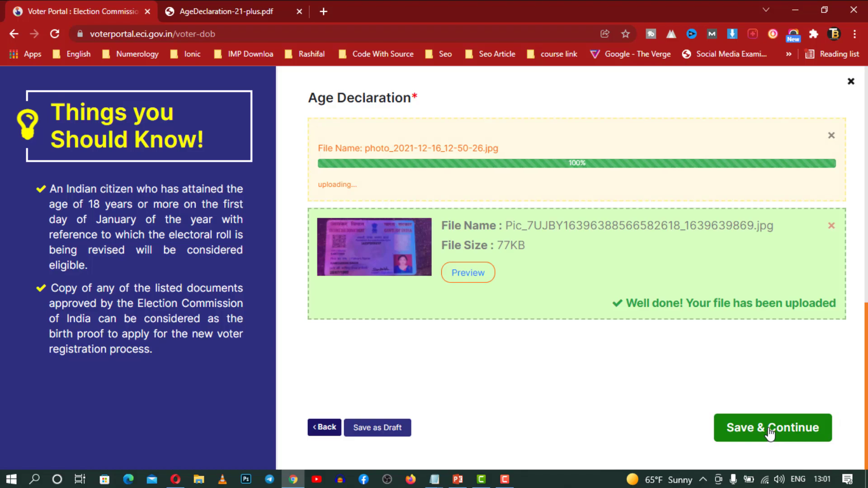
left_click(770, 431)
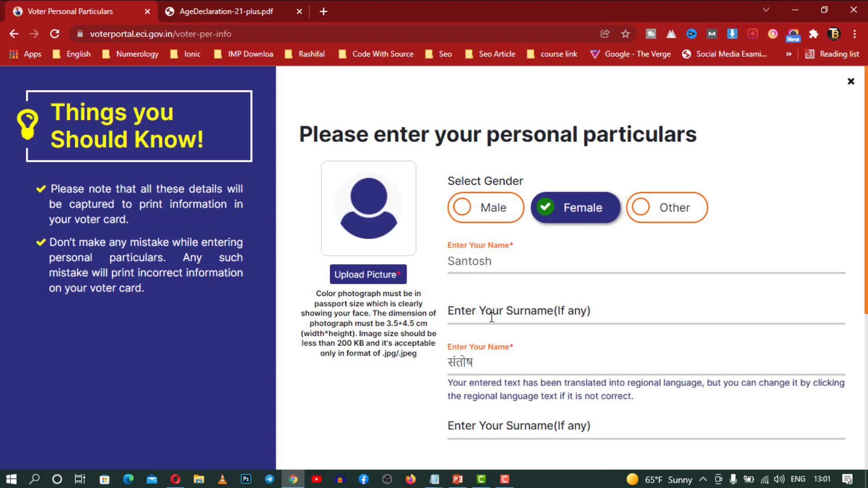
Try saving the personal particulars twice, then select the Hindi name field
scroll(597, 312, "down", 3)
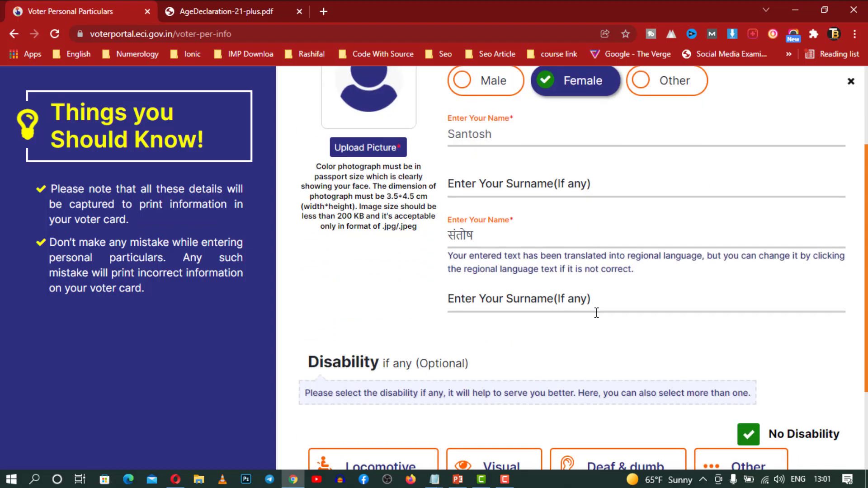
scroll(611, 303, "down", 3)
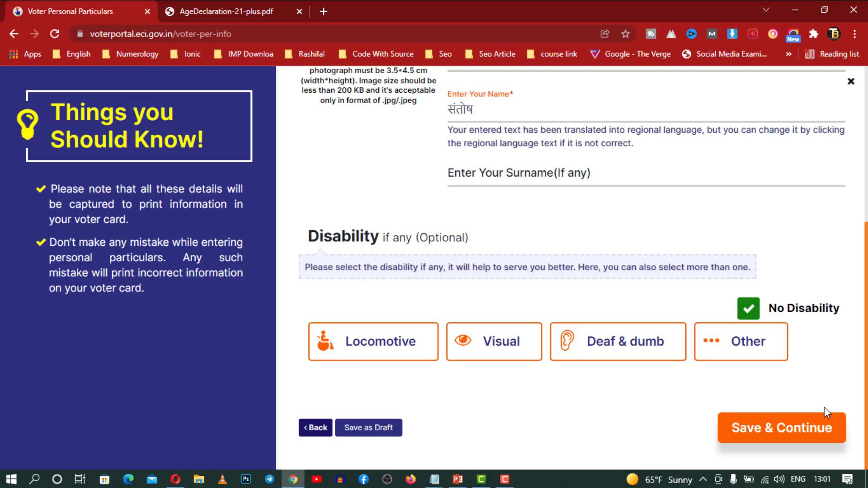
left_click(793, 439)
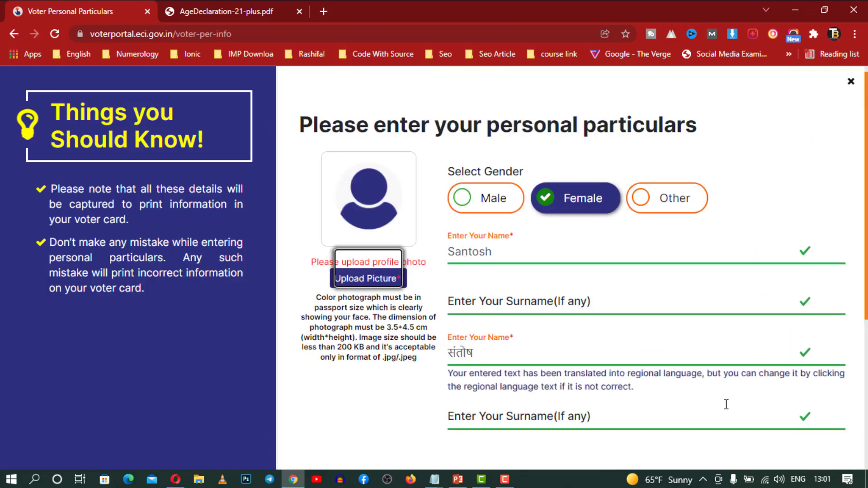
scroll(633, 296, "down", 5)
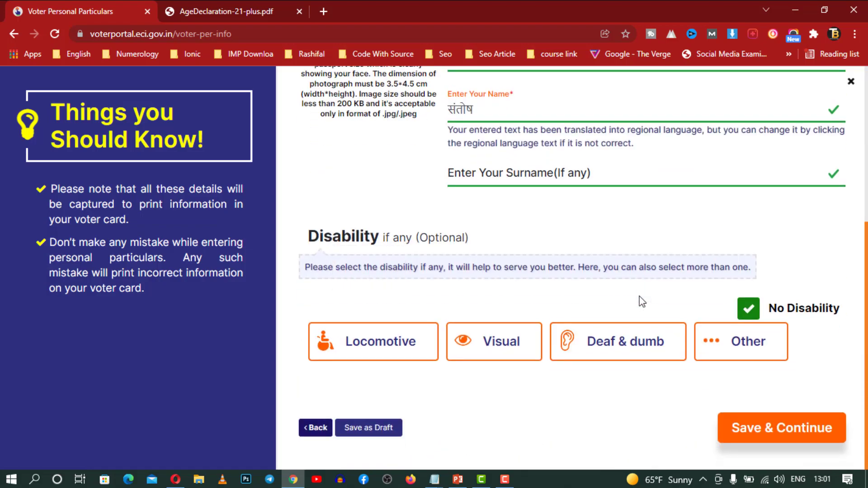
scroll(642, 301, "up", 3)
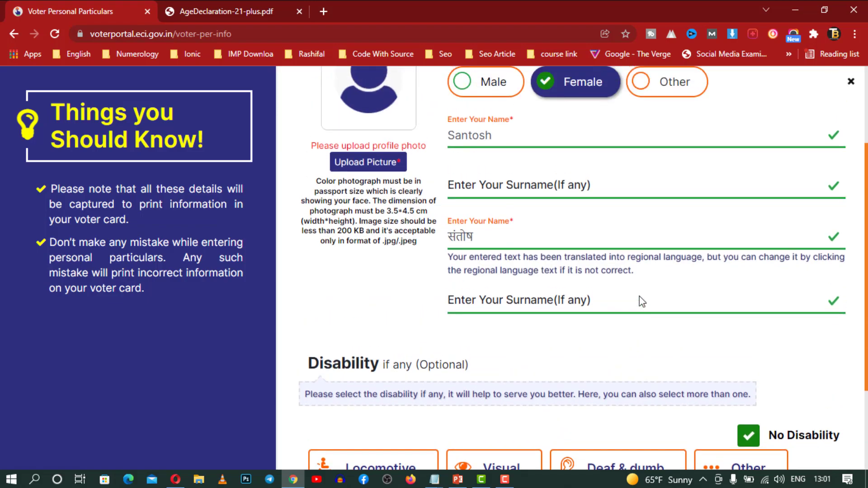
scroll(642, 301, "down", 3)
left_click(781, 427)
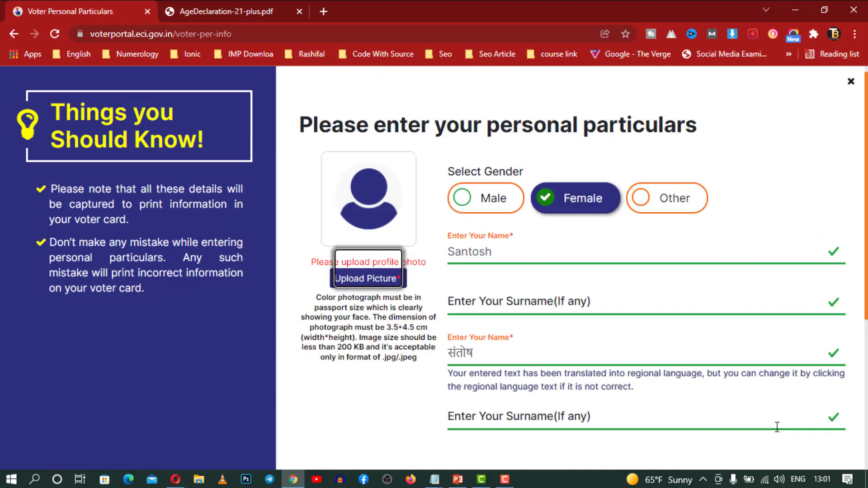
left_click(568, 356)
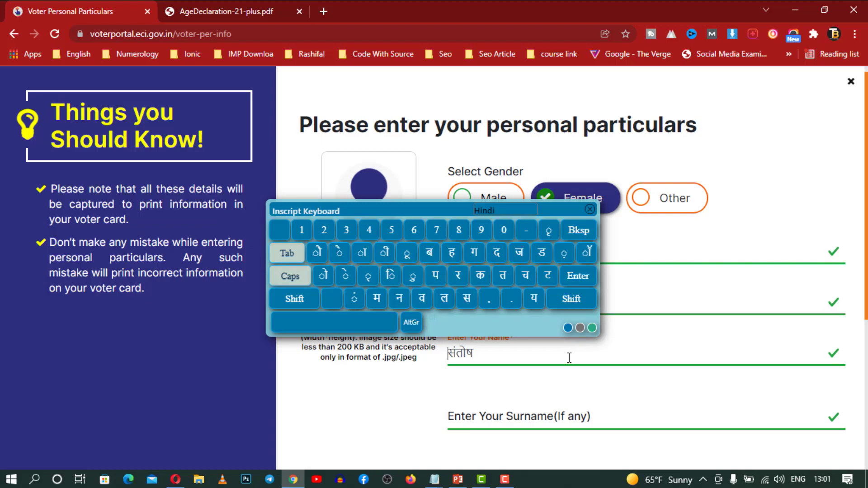
Reduce the Hindi name to a single copy, close the Hindi keyboard and save again
key("Home")
left_click(797, 479)
left_click(768, 421)
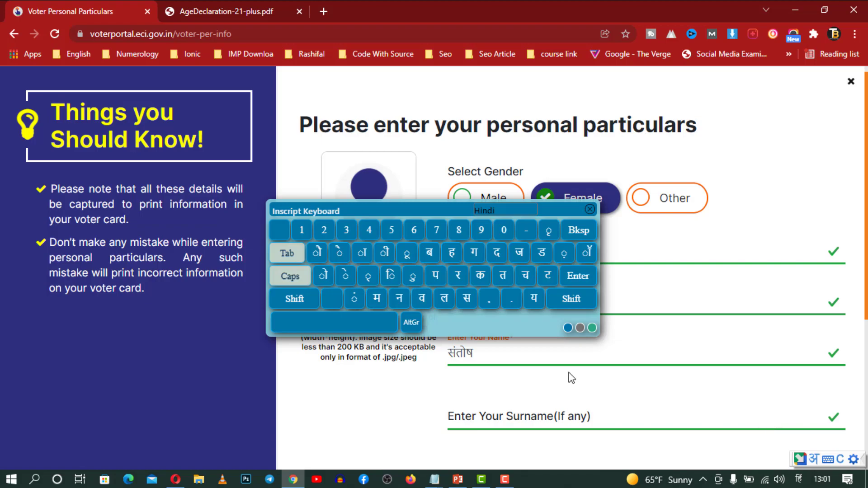
type("santosh")
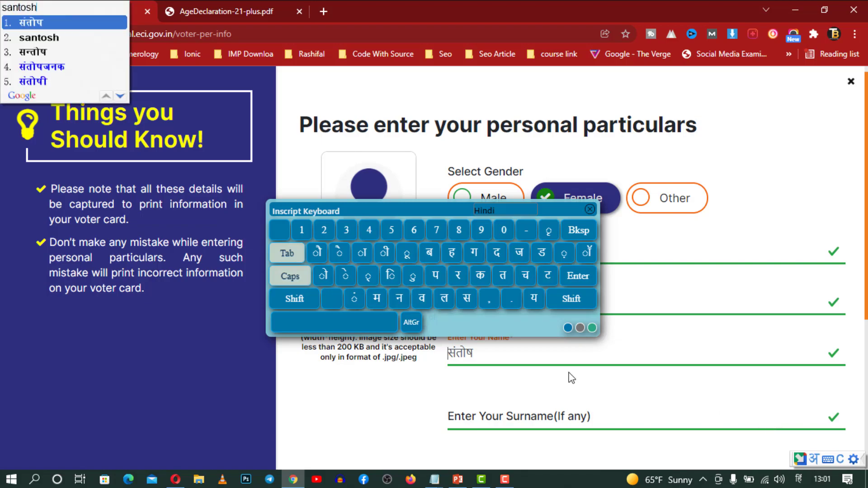
key("Return")
key("BackSpace")
key("BackSpace")
key("BackSpace")
key("BackSpace")
key("BackSpace")
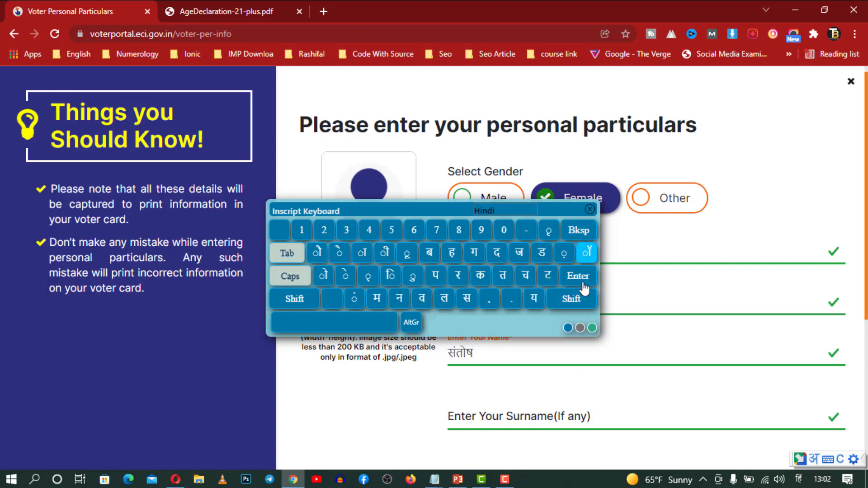
left_click(590, 210)
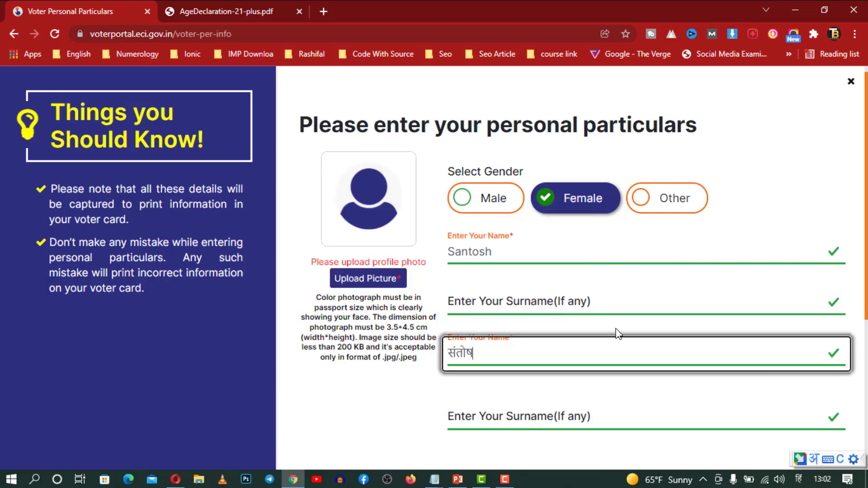
scroll(606, 304, "down", 4)
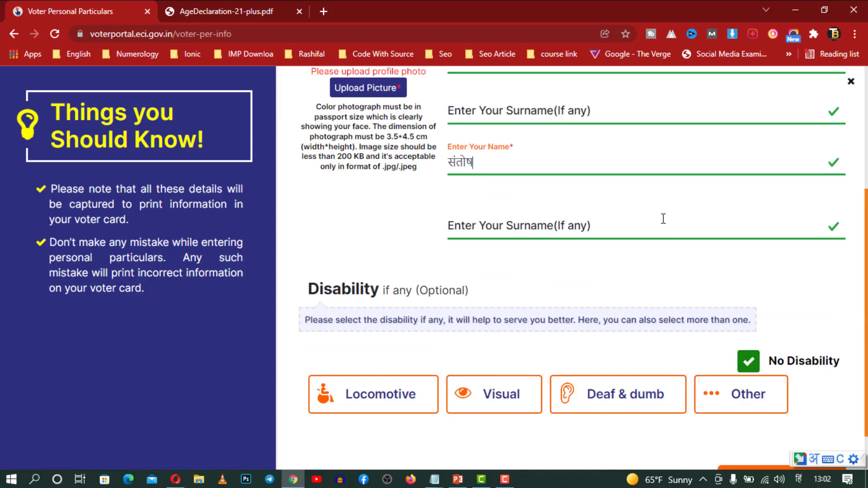
scroll(663, 219, "up", 1)
scroll(683, 278, "down", 2)
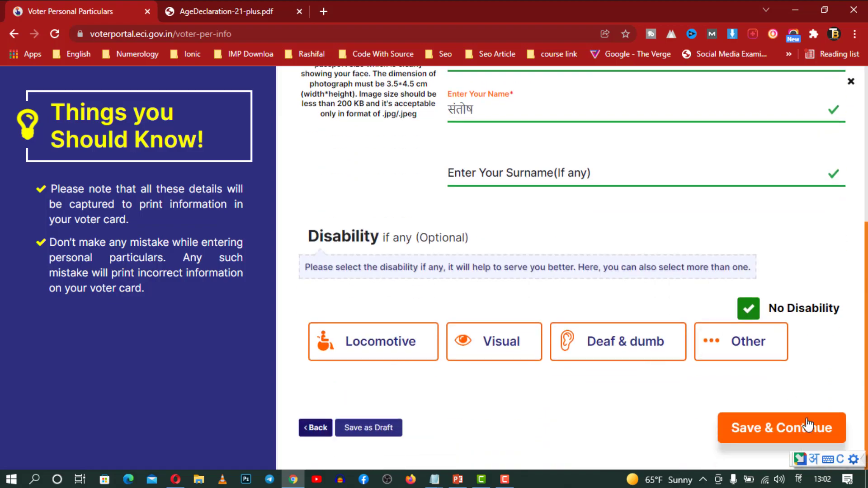
left_click(808, 425)
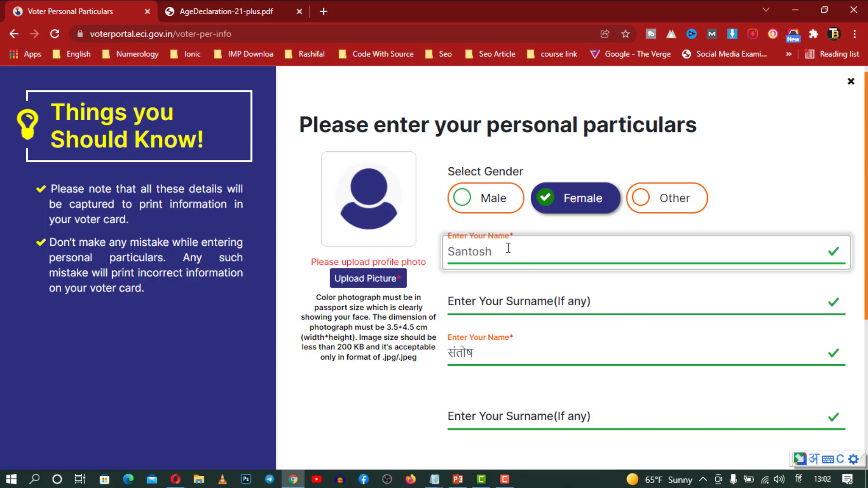
Re-enter the applicant's first name in English in the Name field
key("BackSpace")
key("BackSpace")
key("BackSpace")
key("BackSpace")
key("BackSpace")
key("BackSpace")
type("Santosh")
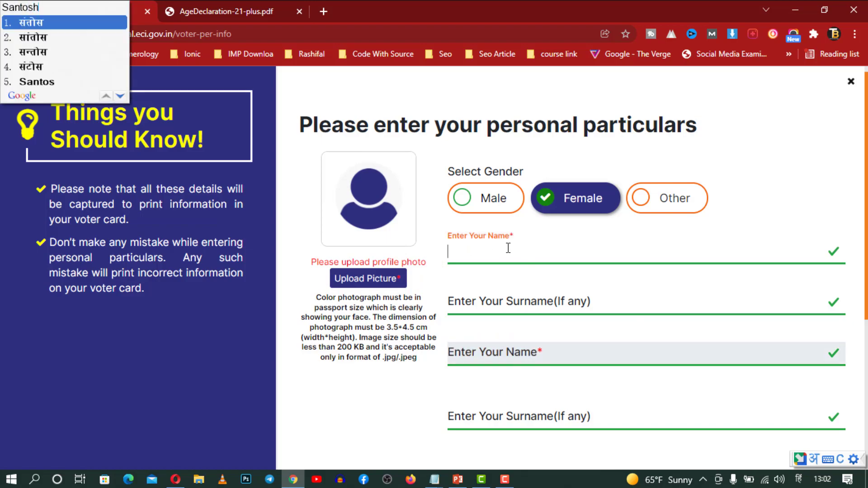
key("space")
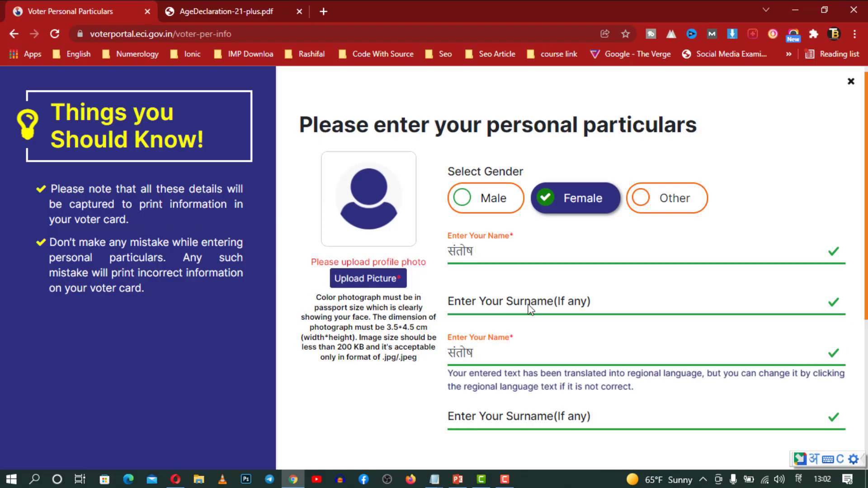
left_click(798, 478)
left_click(681, 297)
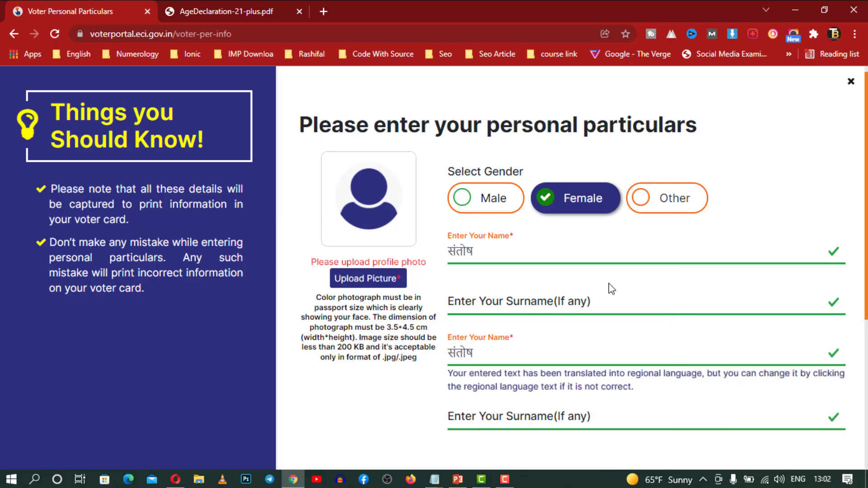
left_click_drag(491, 246, 411, 253)
type("Santosh")
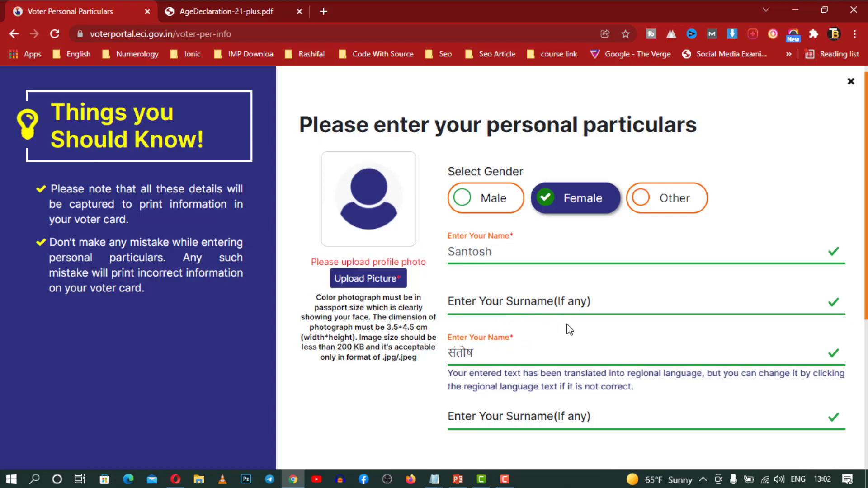
Choose the profile photo file from the Downloads folder for upload
left_click(365, 278)
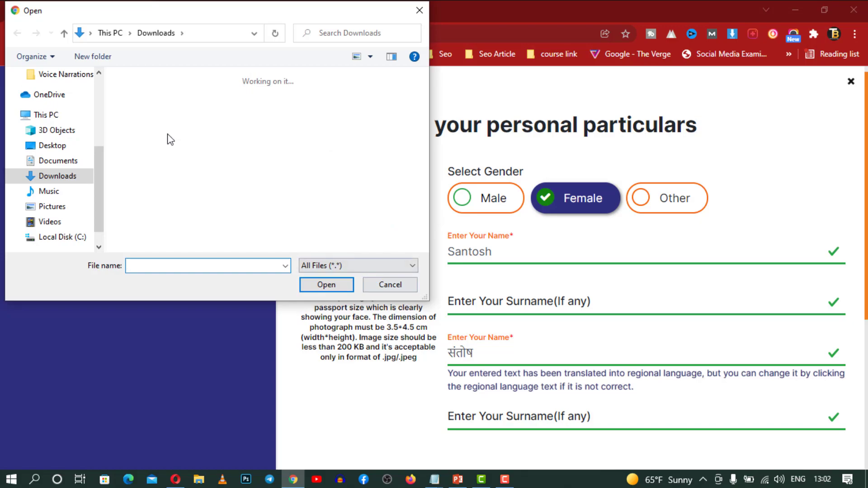
left_click(149, 131)
double_click(135, 135)
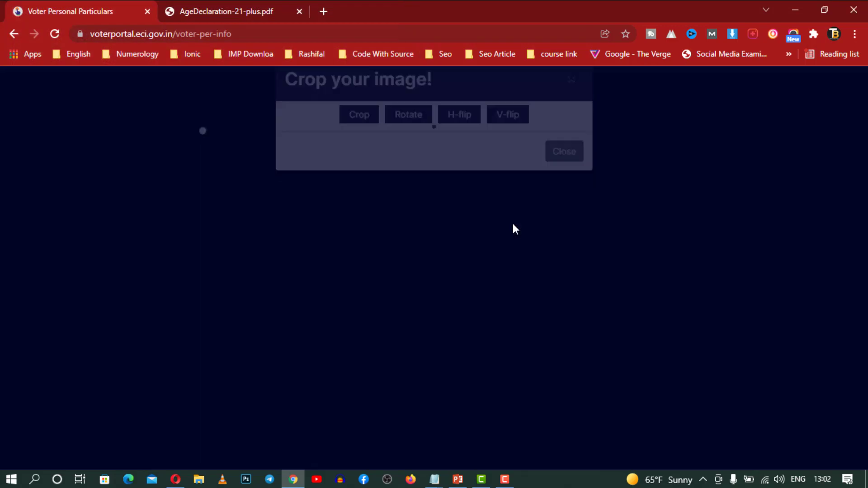
Crop the image to the portrait, upload it, and save the particulars
left_click_drag(327, 177, 499, 261)
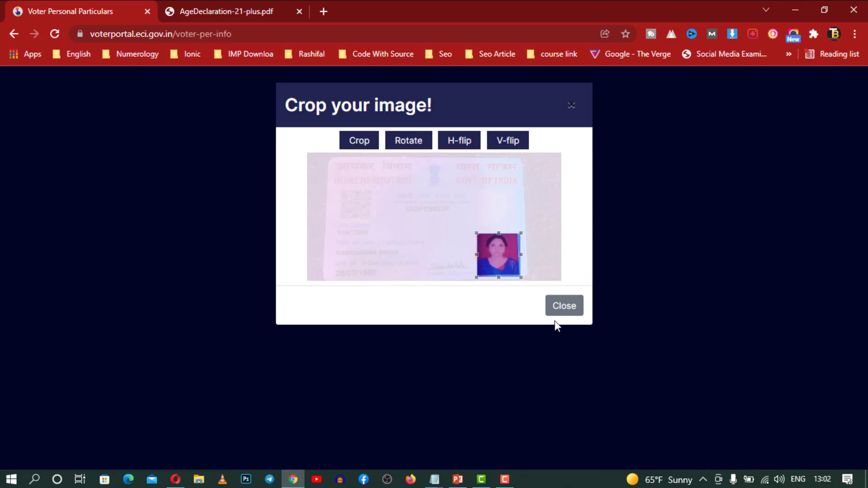
left_click(560, 311)
left_click(361, 143)
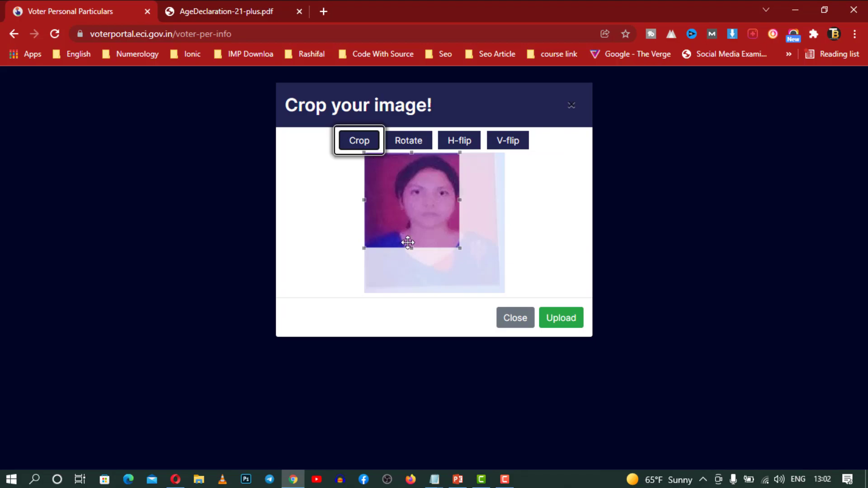
left_click_drag(459, 251, 503, 291)
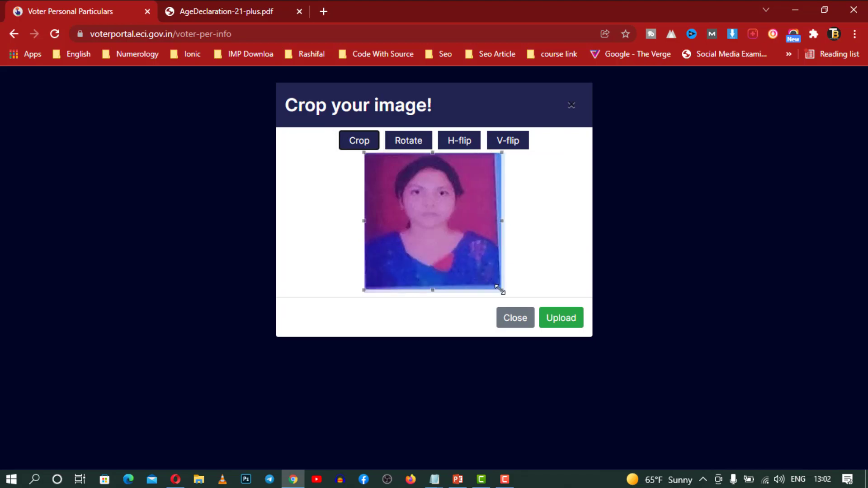
left_click(559, 321)
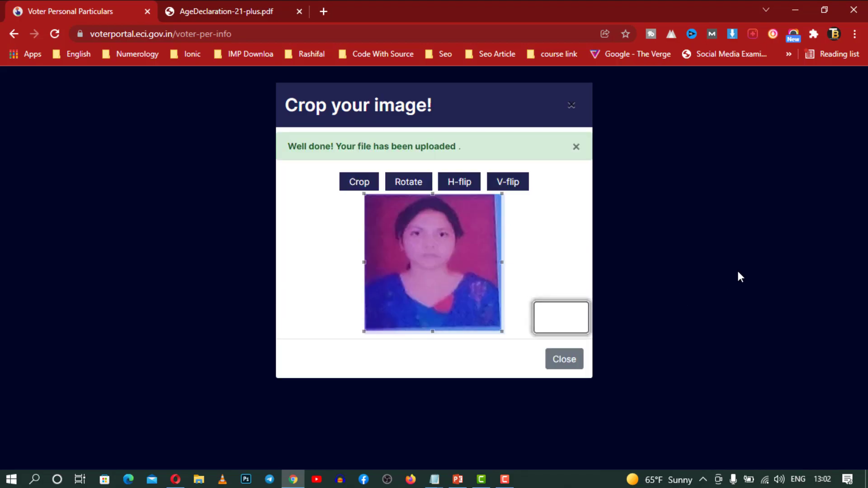
left_click(571, 106)
scroll(658, 327, "down", 5)
left_click(796, 426)
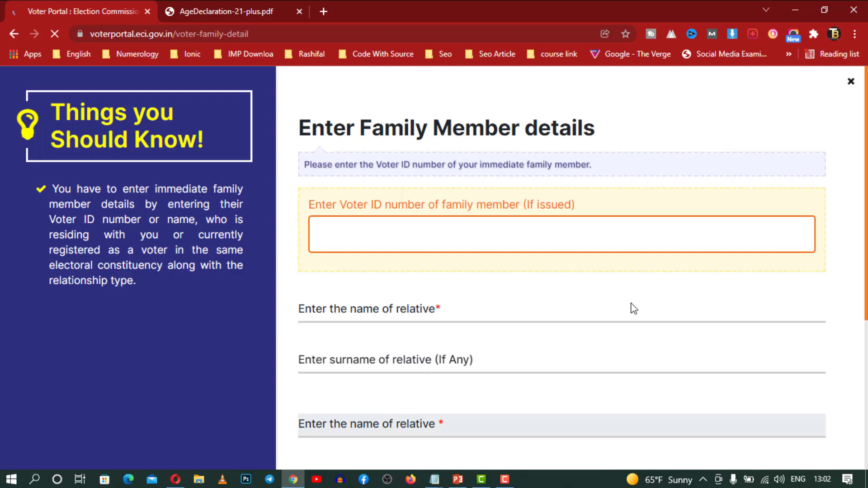
Enter the relative's first name and surname in English, correcting a typo in the name
scroll(545, 258, "down", 3)
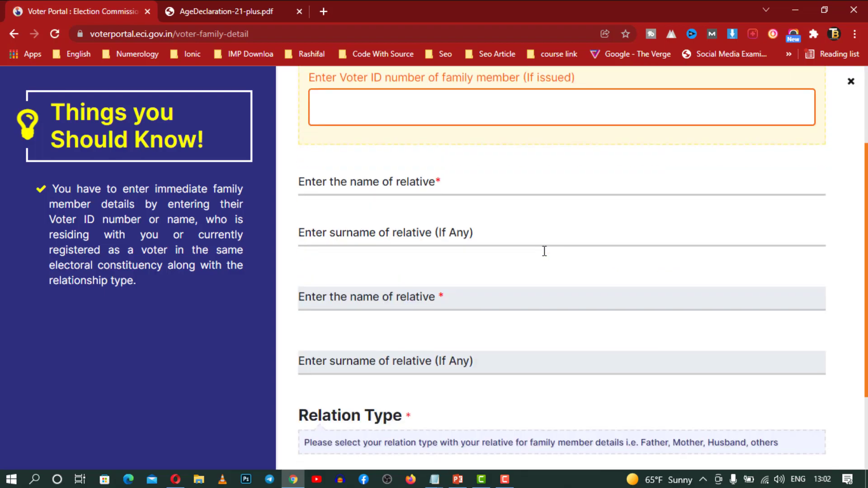
scroll(545, 252, "up", 3)
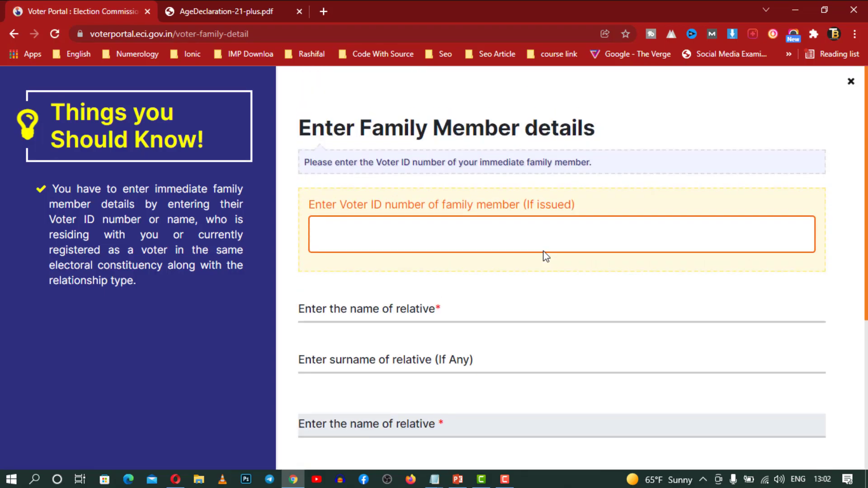
left_click(505, 244)
scroll(419, 267, "down", 2)
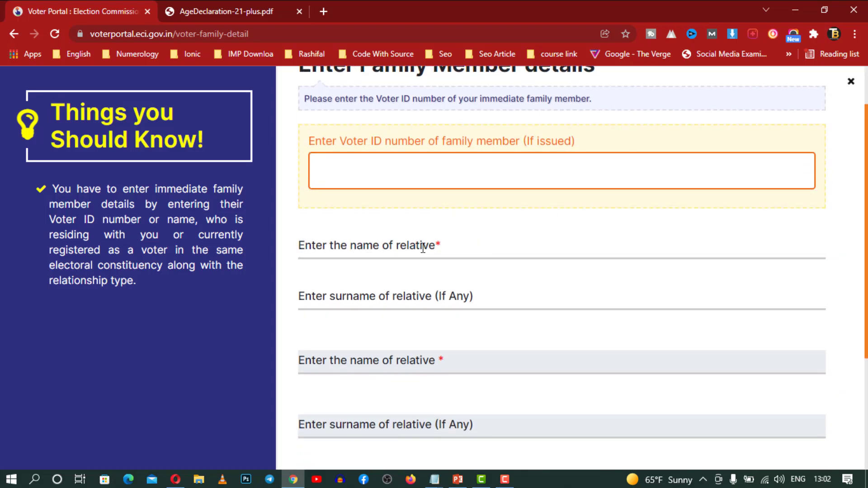
scroll(421, 245, "down", 2)
left_click(441, 189)
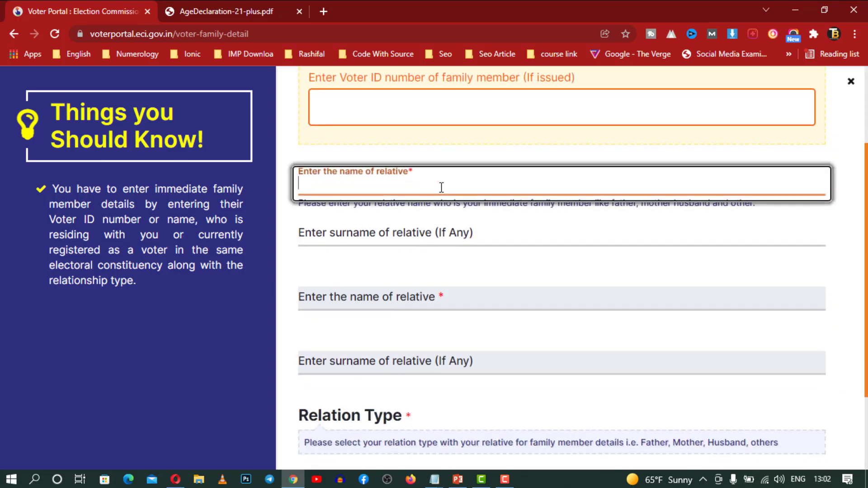
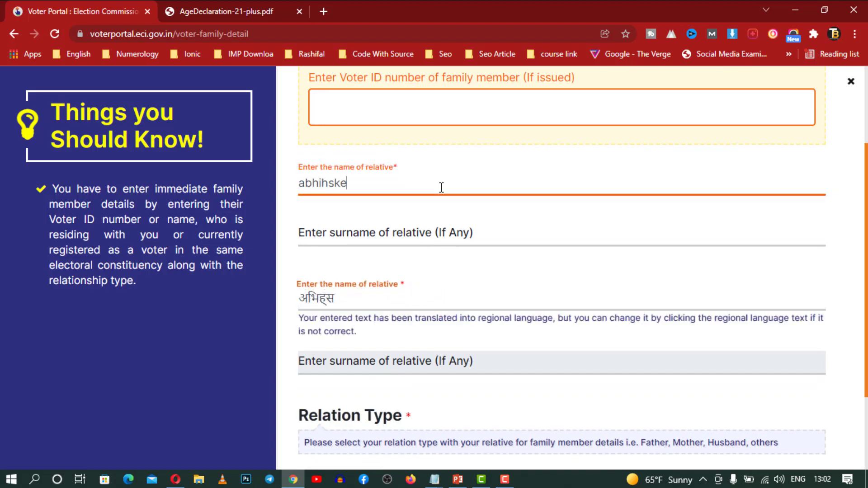
key("Tab")
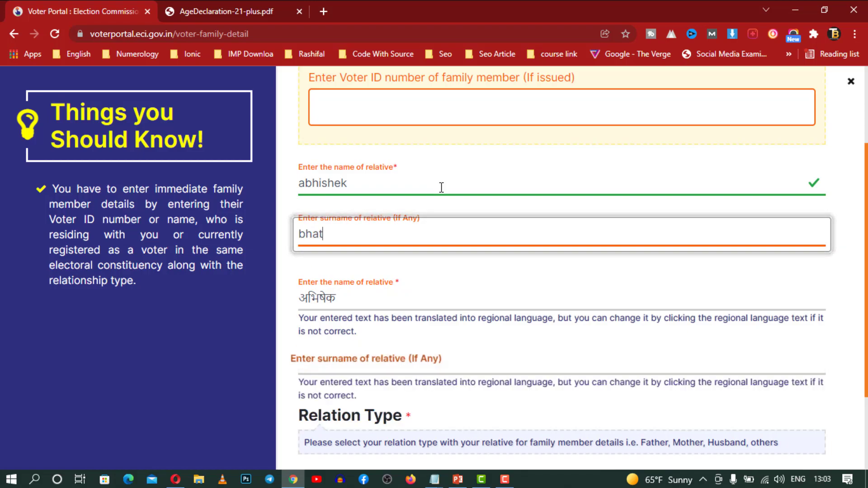
Accept the auto-filled Hindi names, set relation type to Husband, and save
key("Tab")
key("Tab")
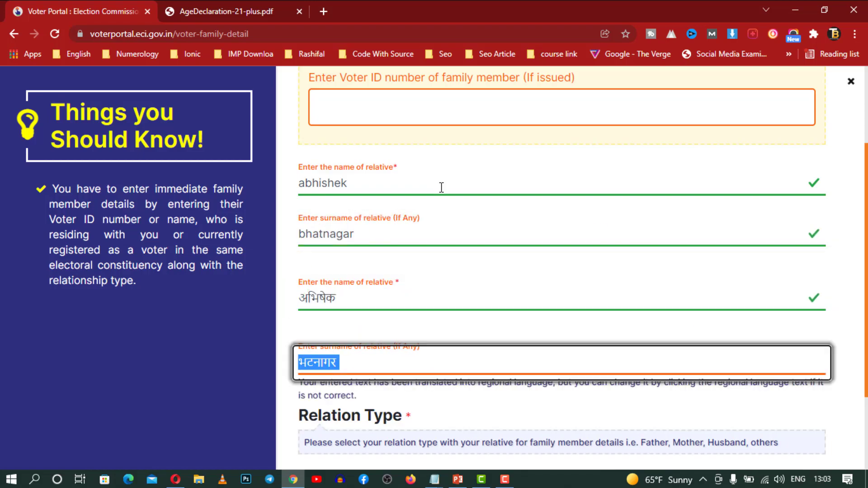
scroll(442, 188, "down", 3)
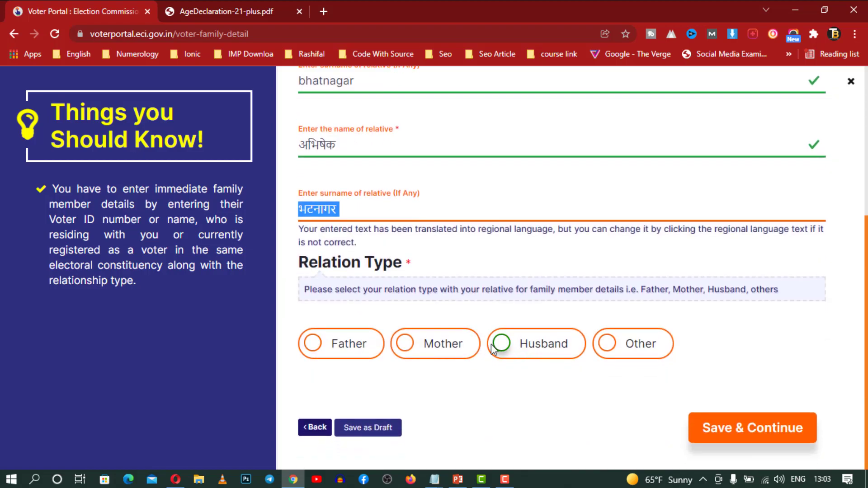
left_click(501, 343)
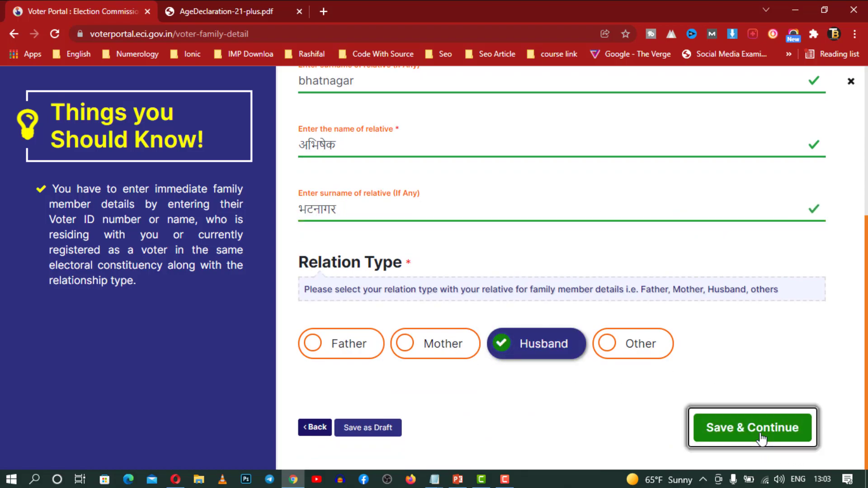
left_click(761, 435)
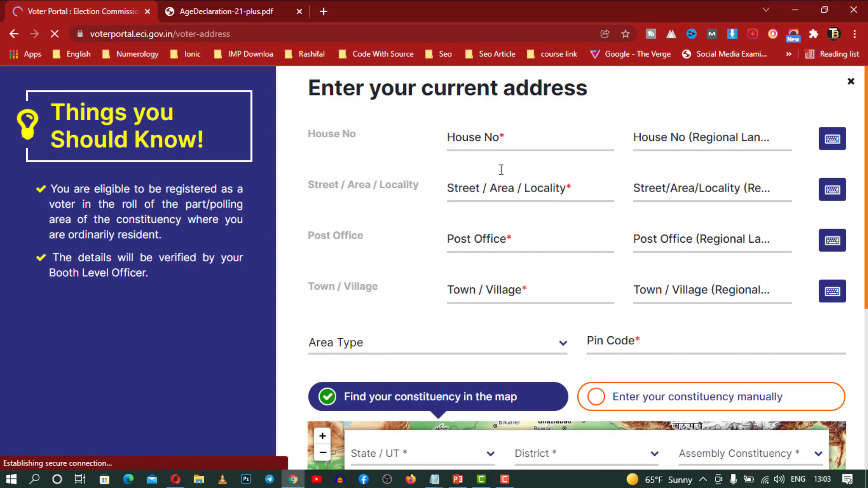
Replace the house number entry 2/7 with moradabad and skip the locality fields
left_click(514, 143)
type("2/7")
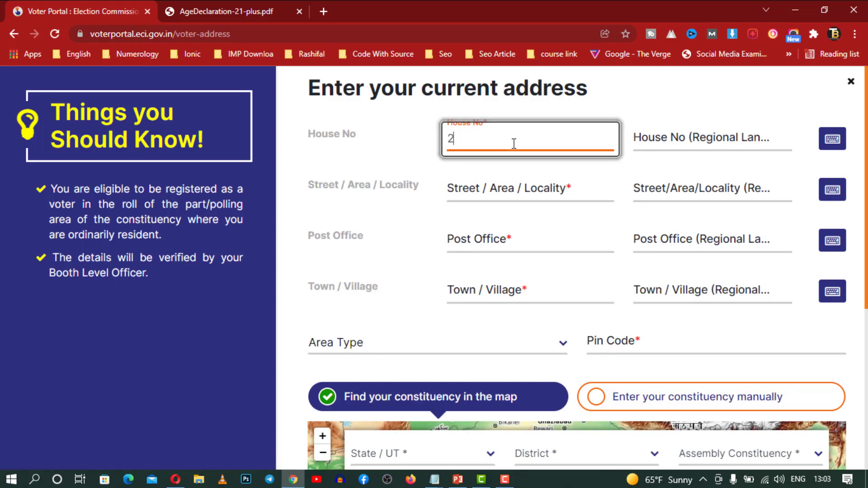
key("BackSpace")
key("BackSpace")
key("BackSpace")
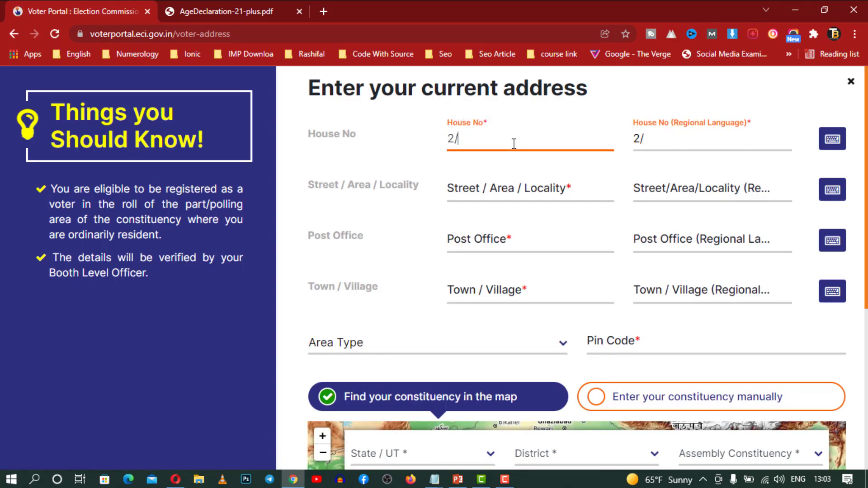
type("moradabad")
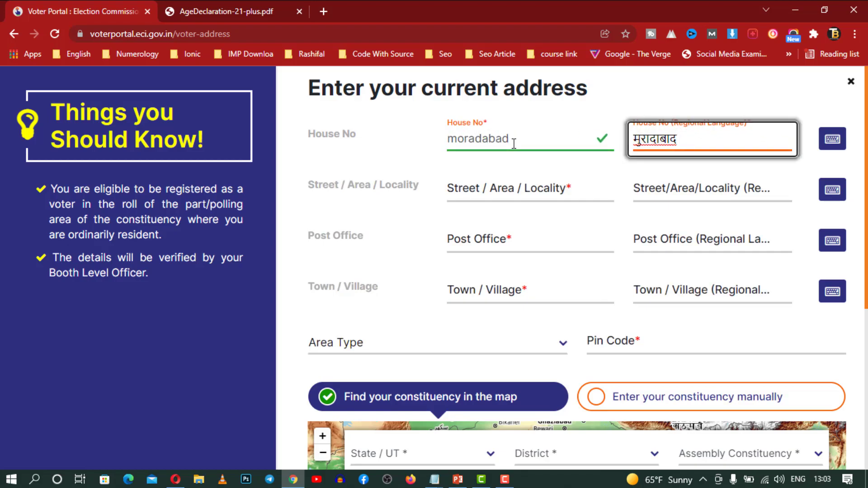
key("Tab")
type("moradabad")
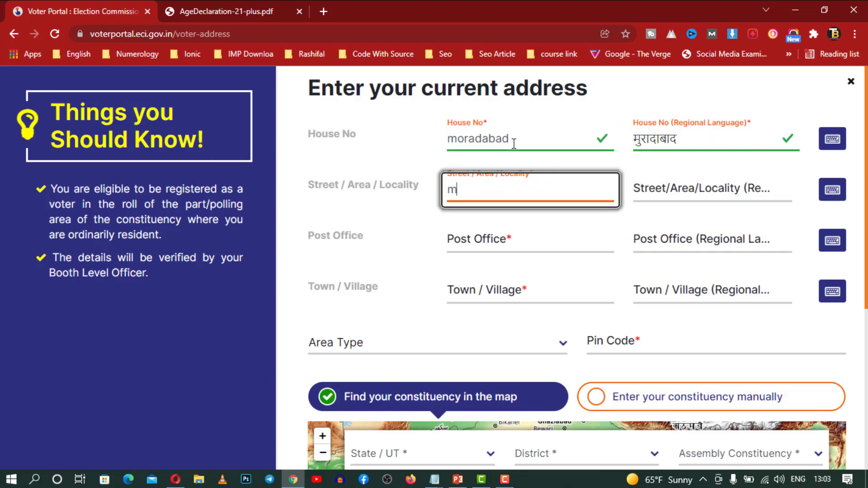
key("Tab")
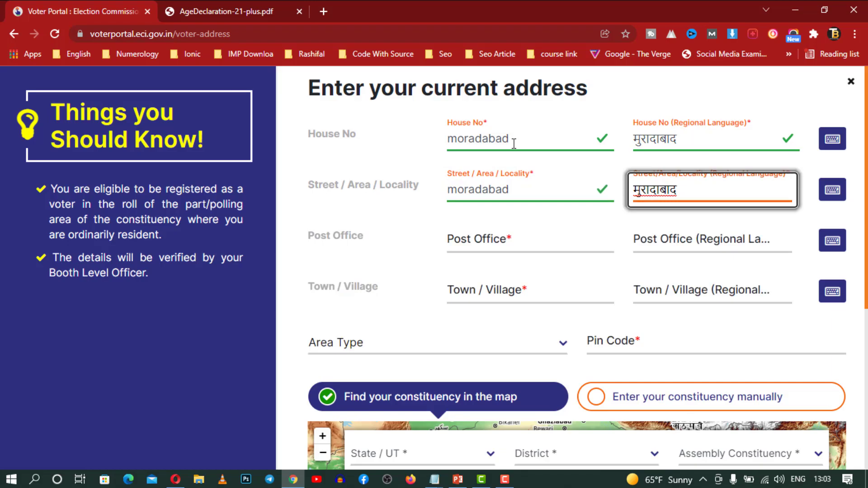
Set Post Office and Town / Village to moradabad, keeping the Hindi translations
key("Tab")
type("moradabad")
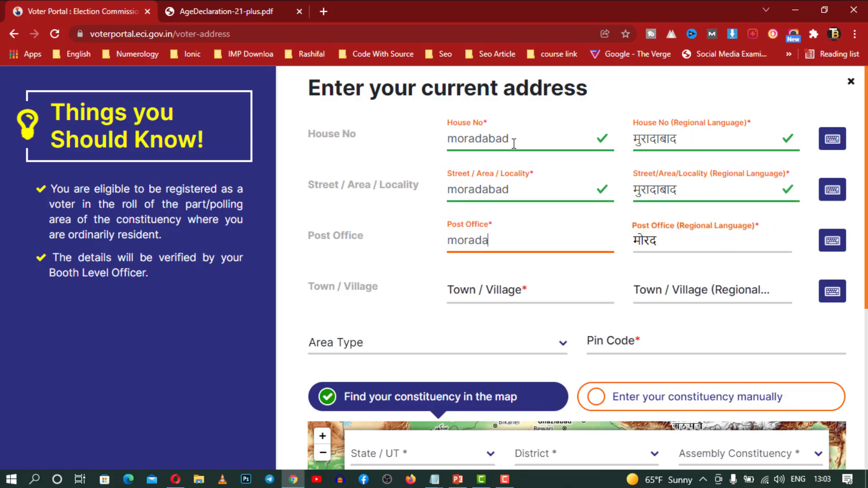
key("Tab")
key("Tab")
type("moradabad")
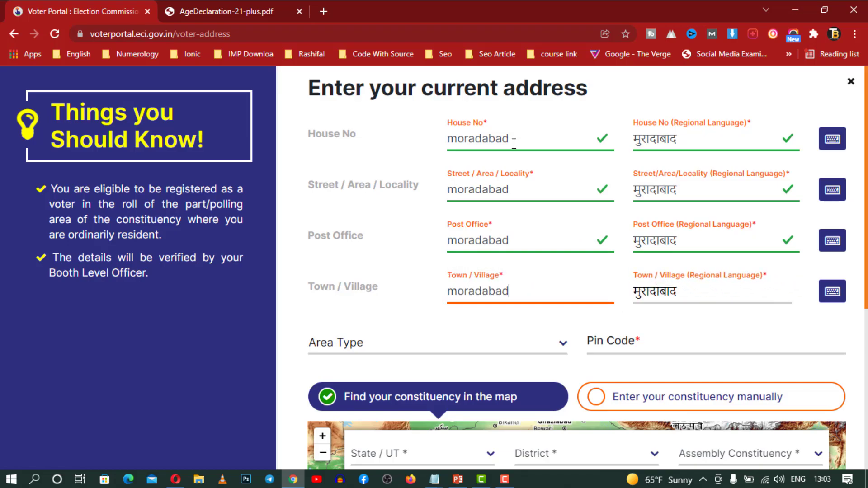
key("Tab")
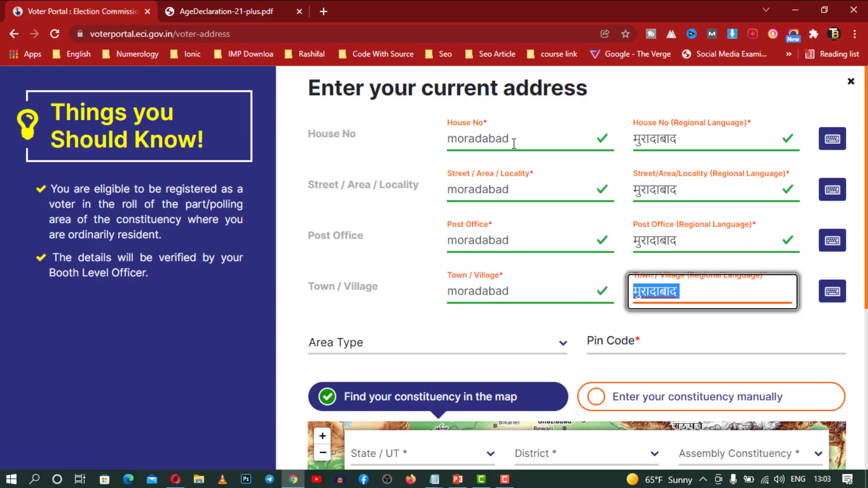
key("Tab")
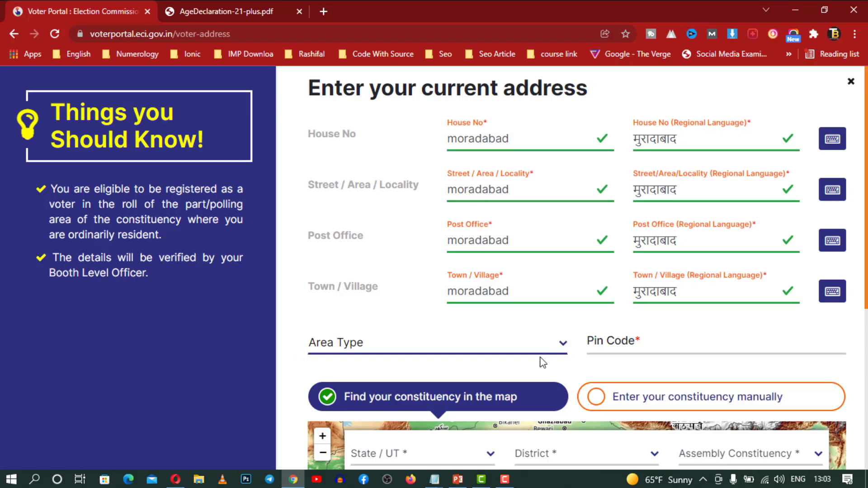
Choose City as the Area Type and enter Pin Code 244001
left_click(529, 348)
left_click(384, 379)
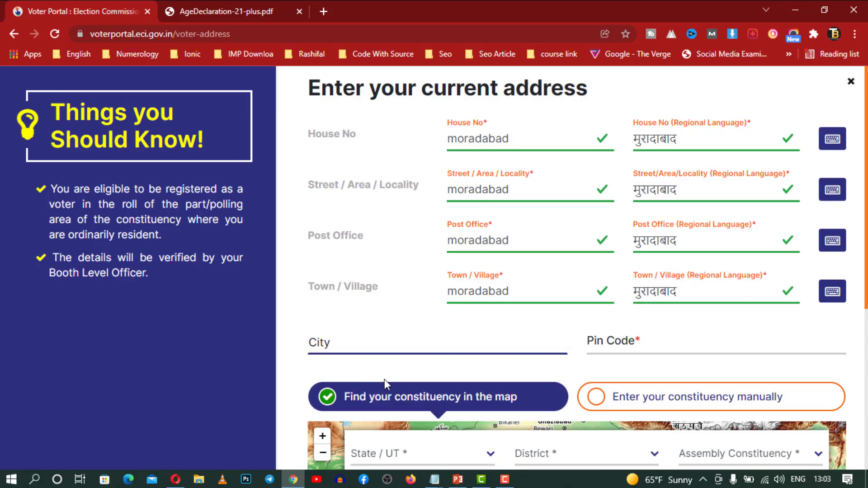
left_click(659, 345)
type("244001")
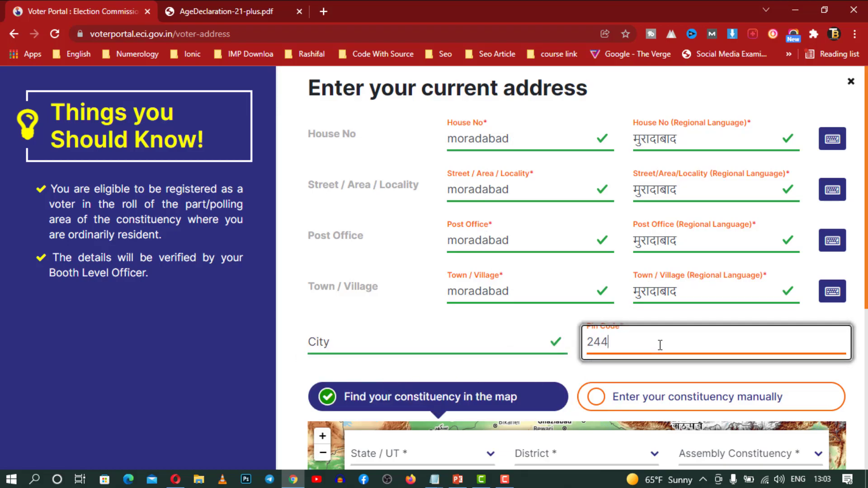
Set state Uttar Pradesh, district Moradabad, and assembly constituency Moradabad Nagar
left_click(563, 368)
scroll(565, 366, "down", 4)
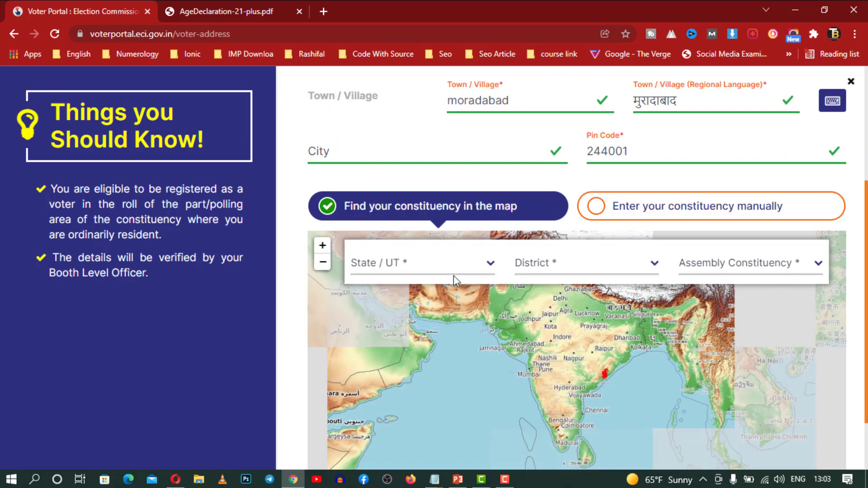
left_click(454, 272)
key("u")
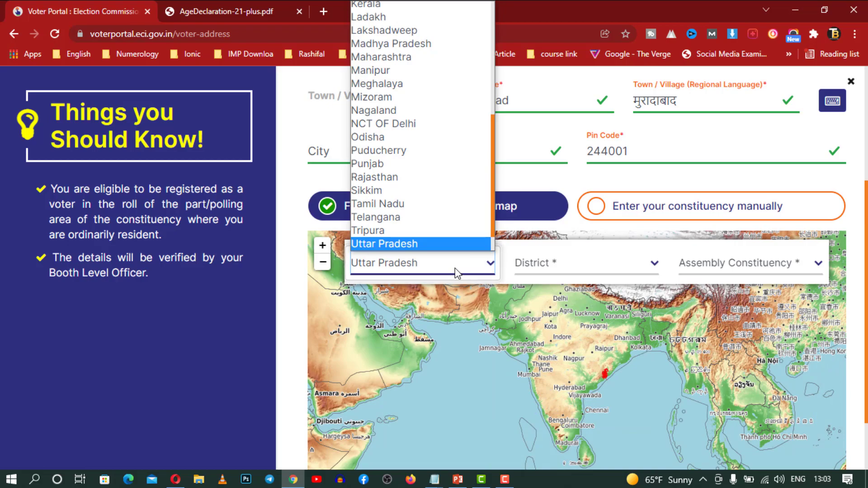
key("Return")
key("Tab")
key("m")
key("o")
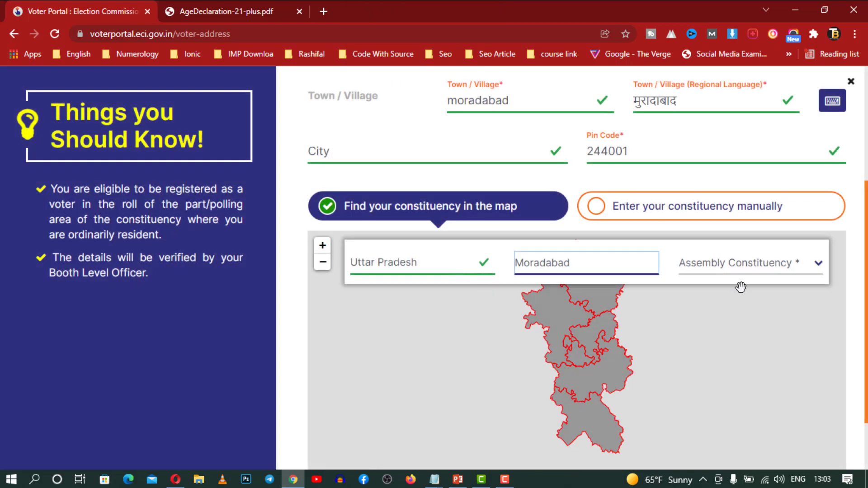
left_click(748, 272)
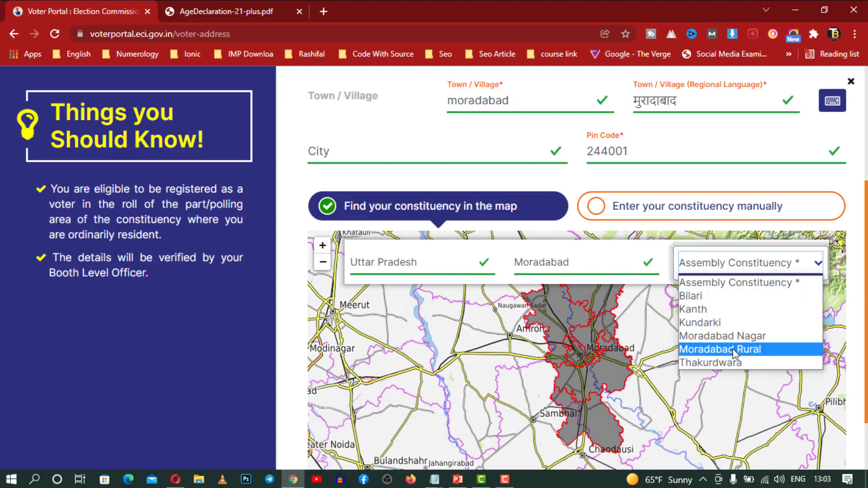
left_click(736, 336)
scroll(861, 304, "down", 7)
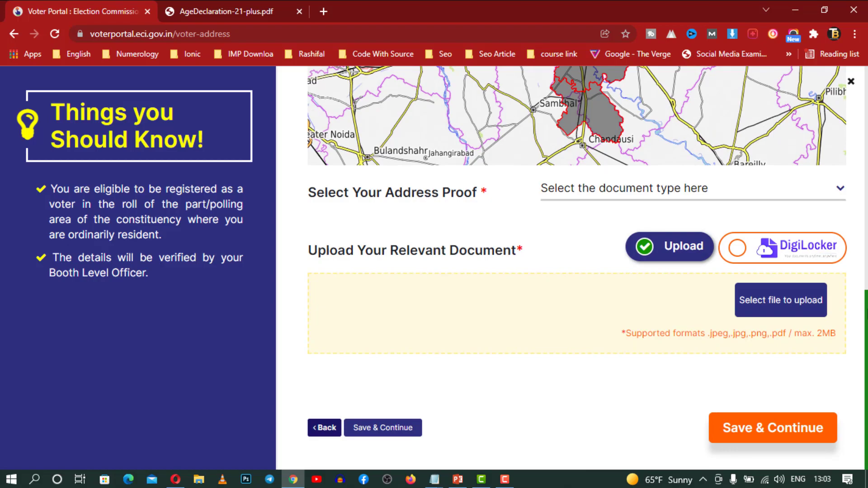
Pick the latest Electricity Bill as address proof, upload the photo file, and save
left_click(615, 187)
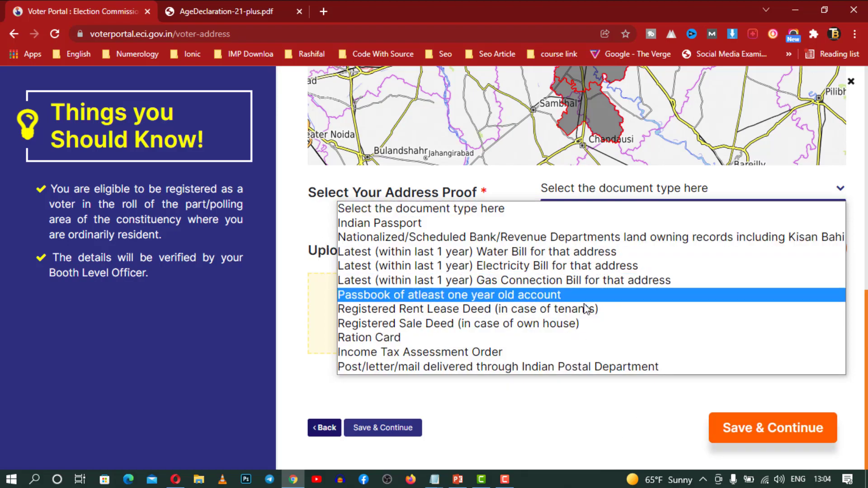
left_click(588, 266)
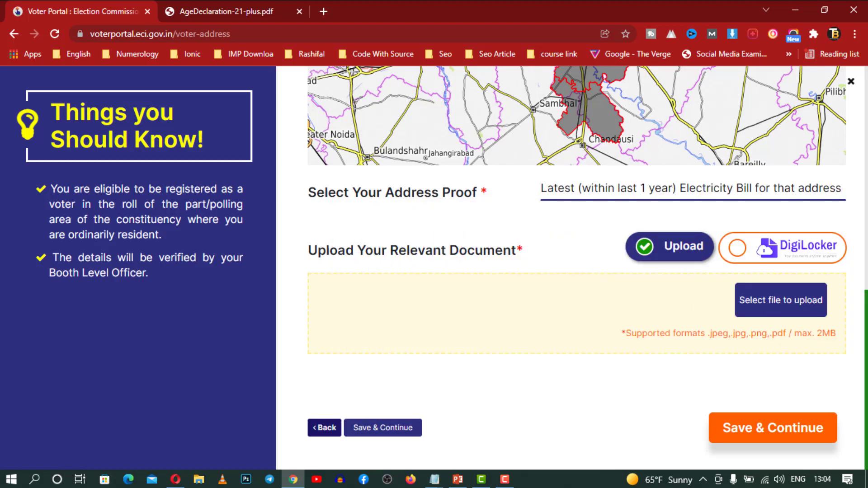
left_click(795, 308)
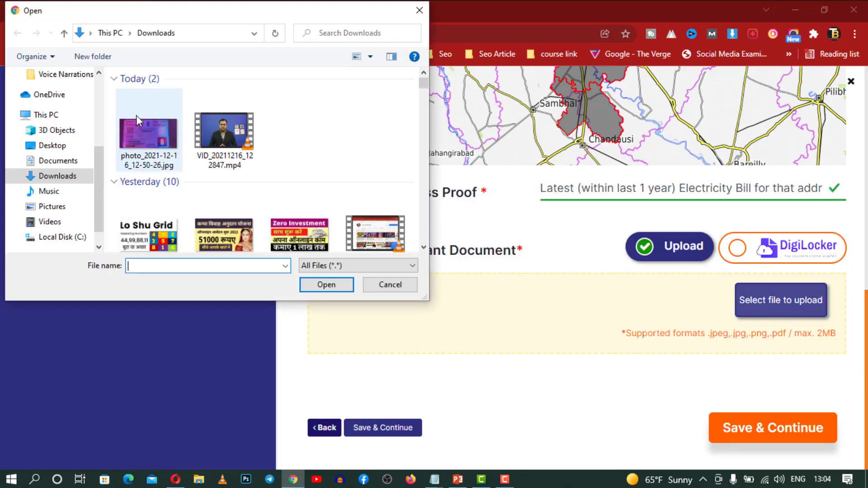
left_click(151, 125)
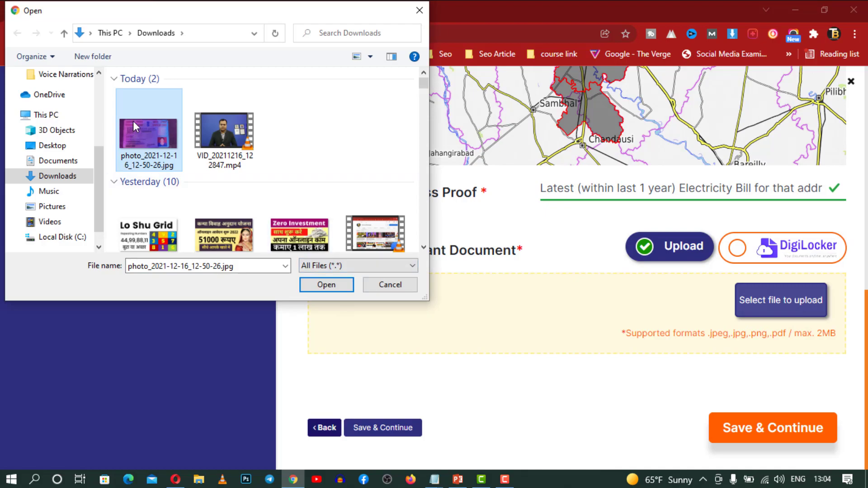
double_click(133, 120)
scroll(591, 311, "down", 3)
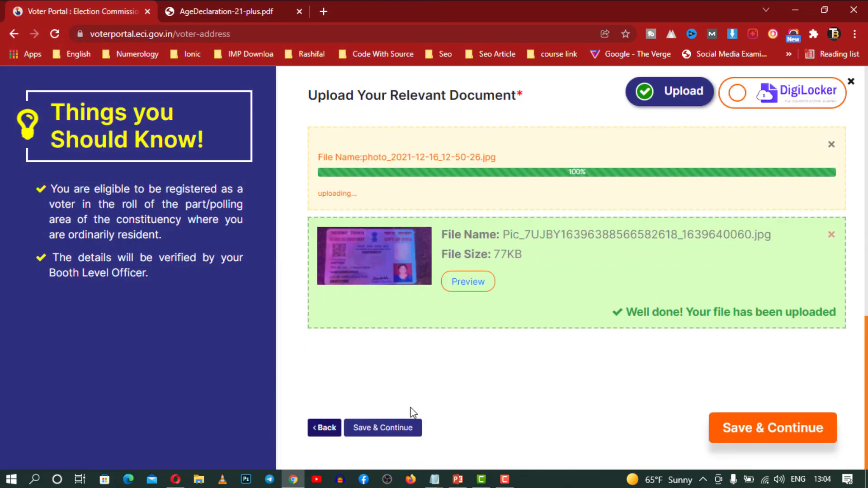
left_click(741, 434)
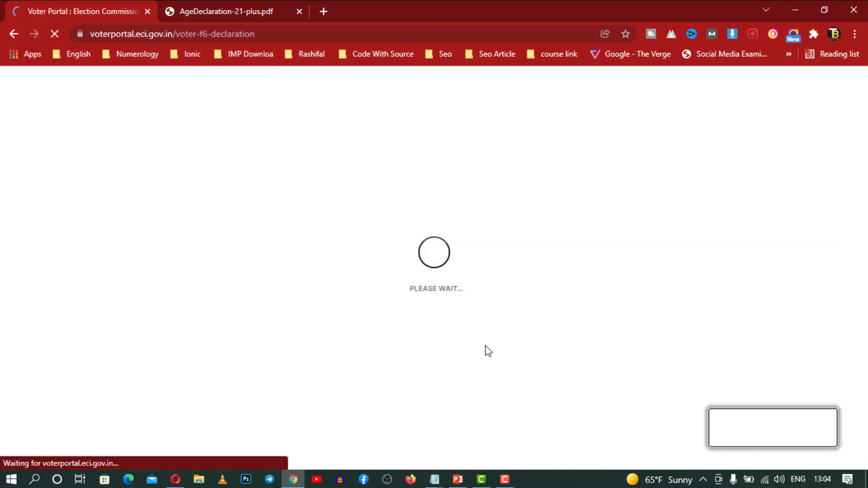
Set the residence-since date to year 1985, month 1
scroll(487, 351, "down", 3)
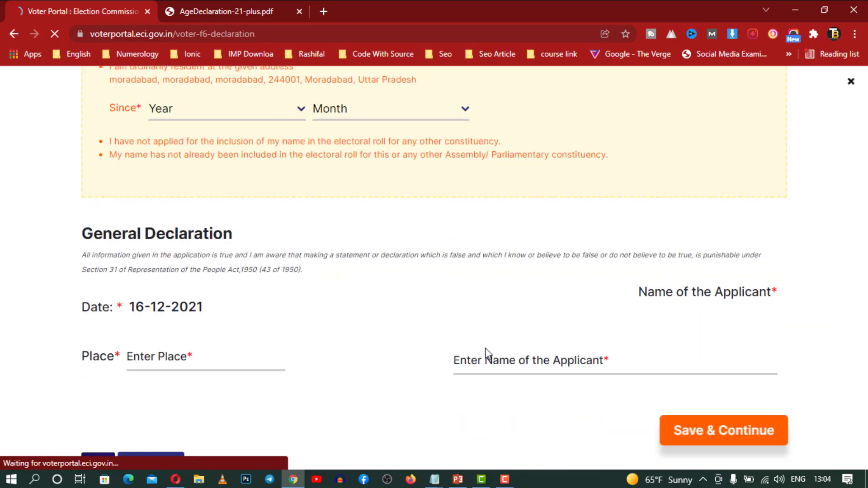
scroll(486, 349, "up", 3)
left_click(278, 237)
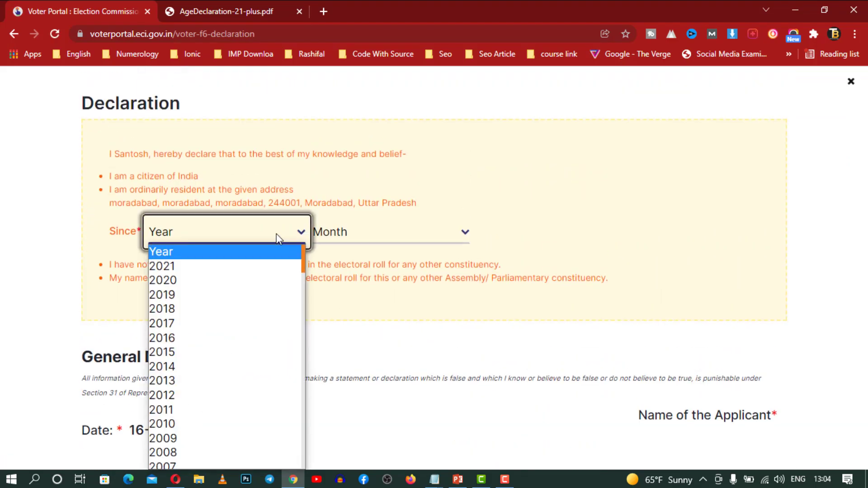
scroll(270, 277, "down", 14)
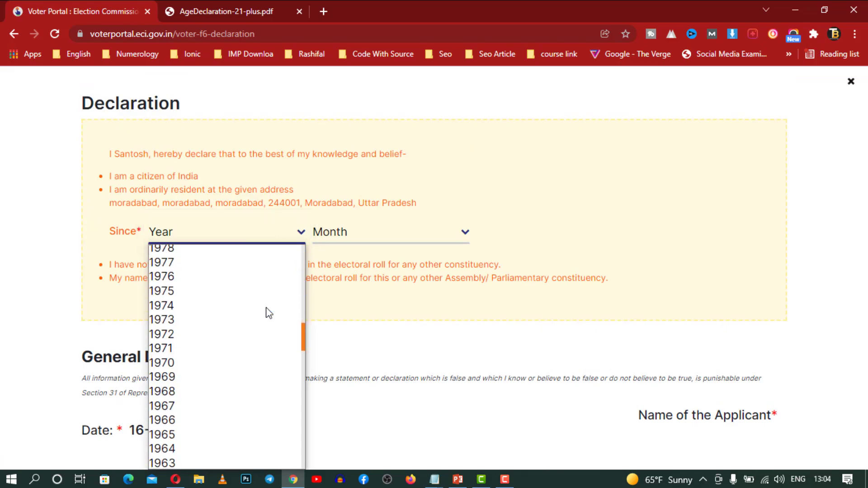
scroll(205, 329, "up", 5)
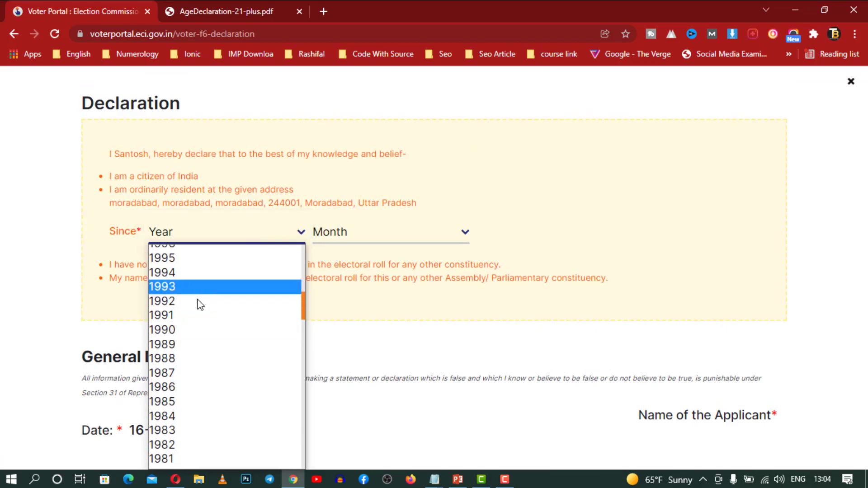
scroll(196, 316, "up", 7)
scroll(198, 319, "up", 3)
scroll(198, 319, "down", 15)
scroll(198, 319, "up", 5)
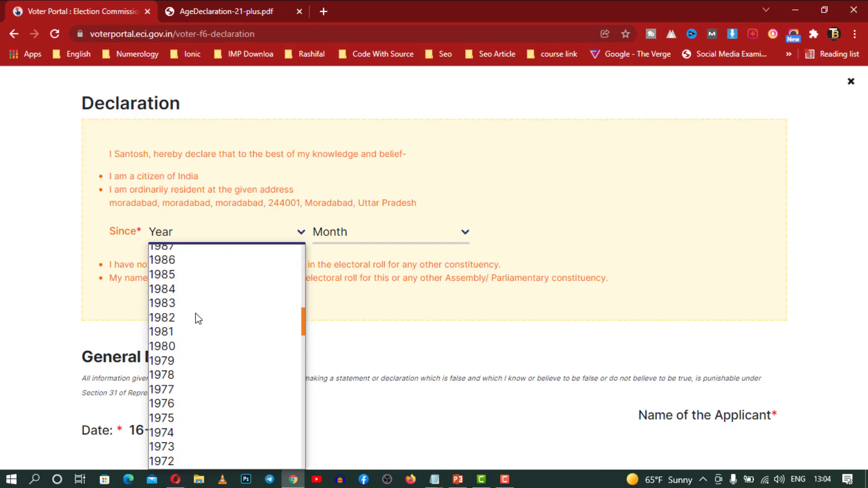
left_click(185, 275)
left_click(360, 234)
left_click(355, 266)
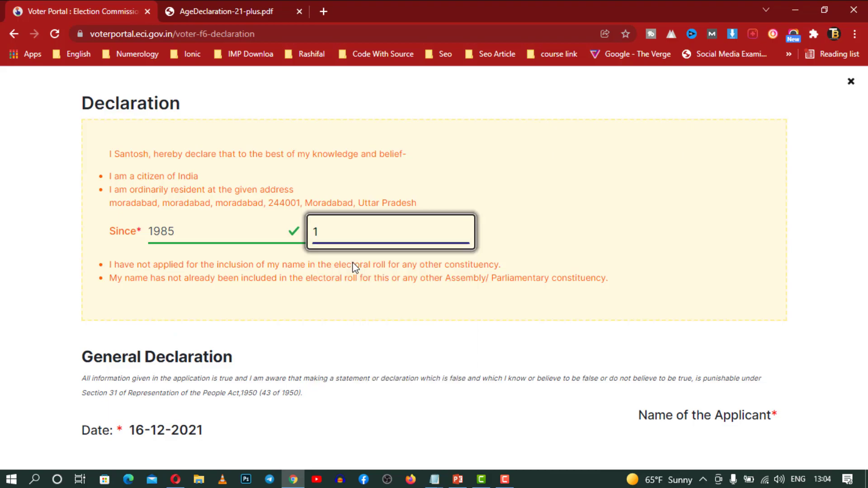
Enter moradabad as the Place and type the applicant's name
scroll(466, 292, "down", 3)
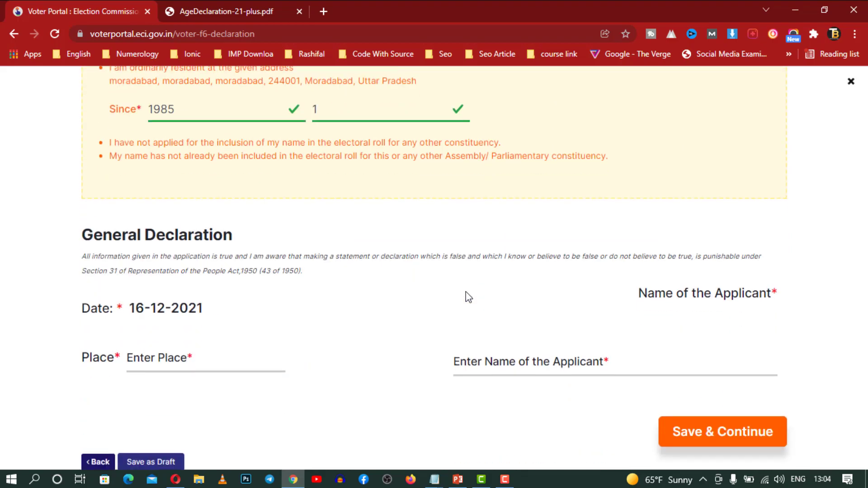
left_click(202, 366)
type("moea")
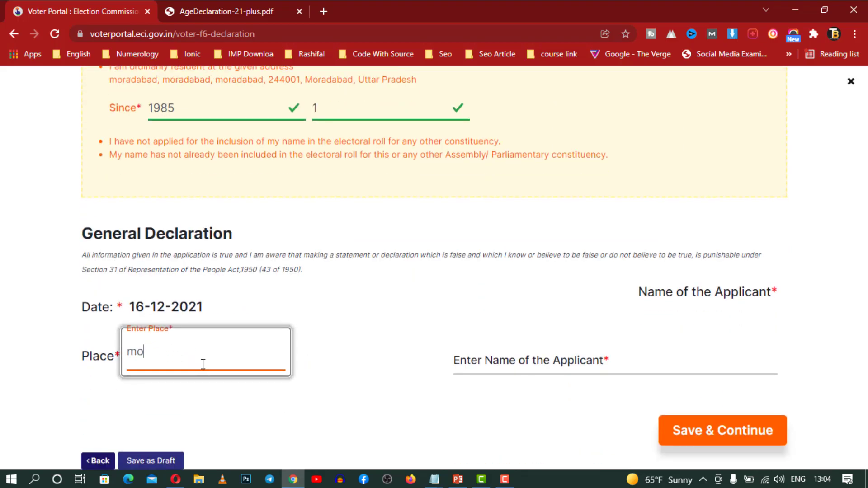
key("BackSpace")
key("BackSpace")
type("radabad")
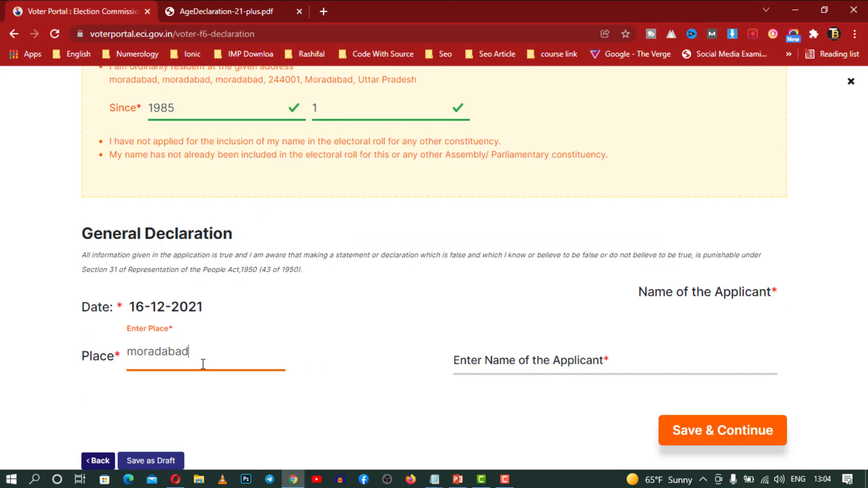
key("Tab")
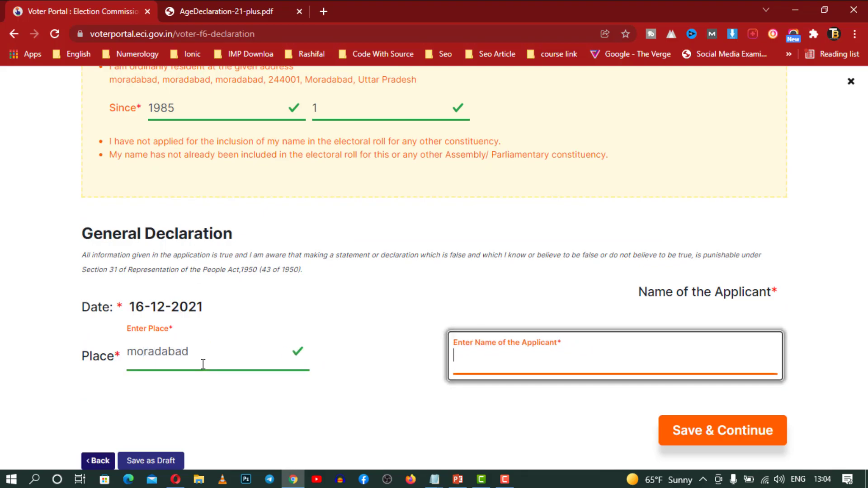
type("shivani")
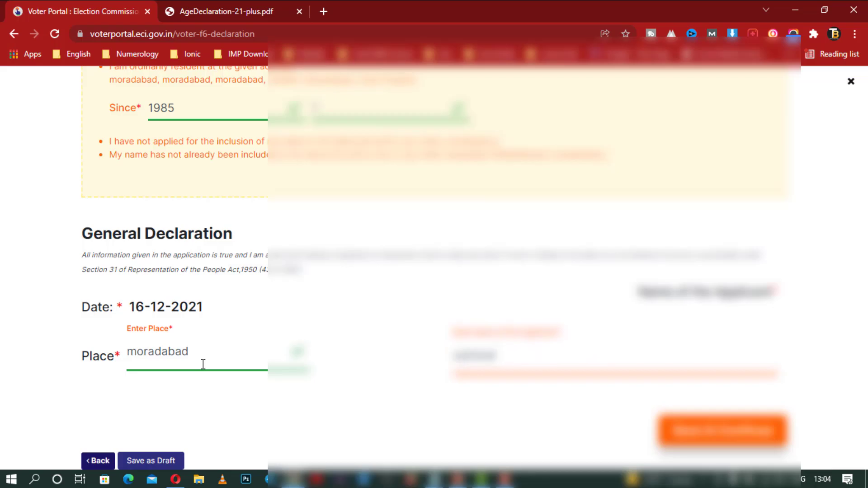
Save the declaration and review the Form 6 preview with the uploaded photo
left_click(669, 431)
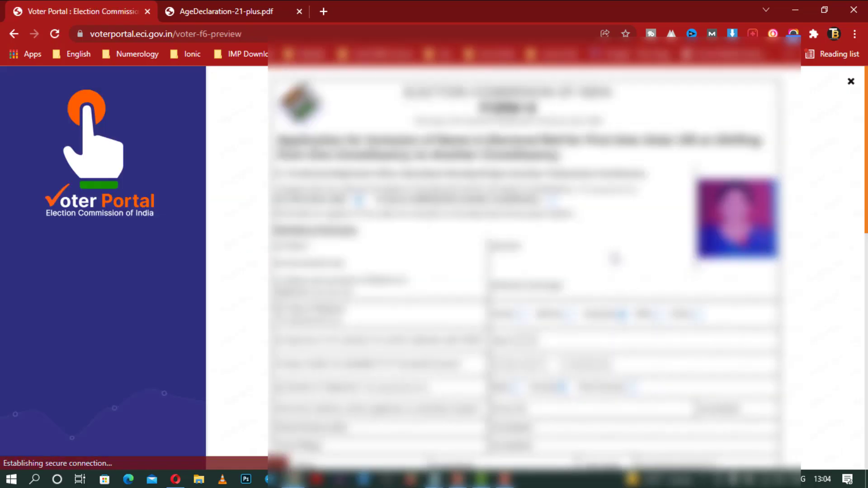
scroll(617, 256, "down", 10)
scroll(617, 257, "up", 8)
scroll(617, 257, "up", 1)
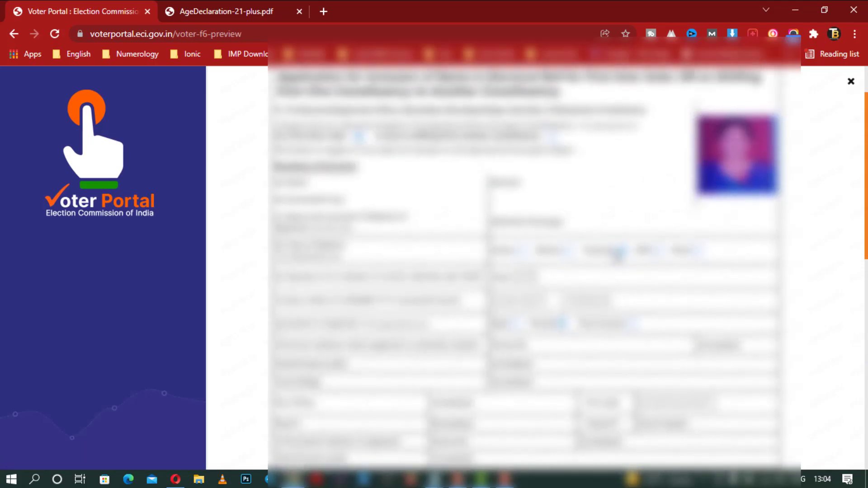
scroll(617, 255, "down", 10)
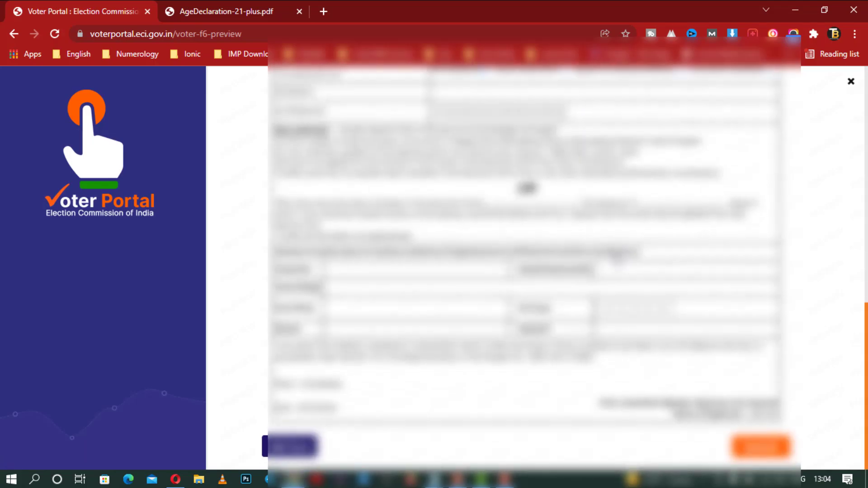
scroll(514, 382, "up", 3)
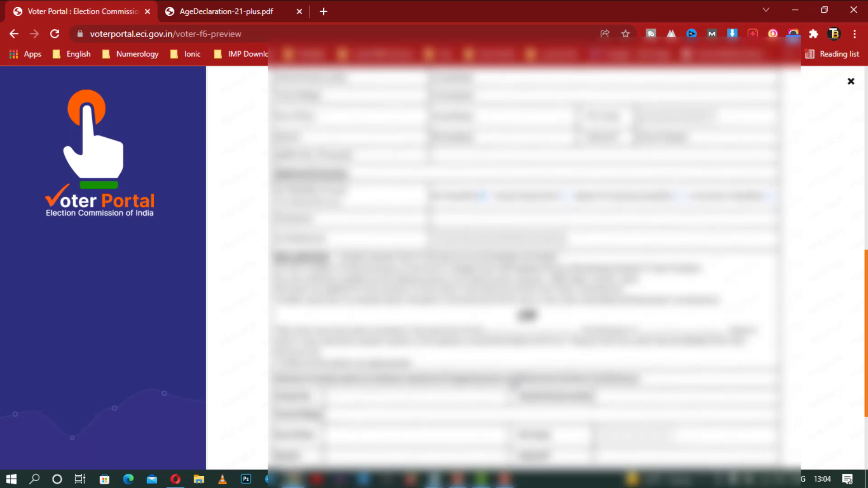